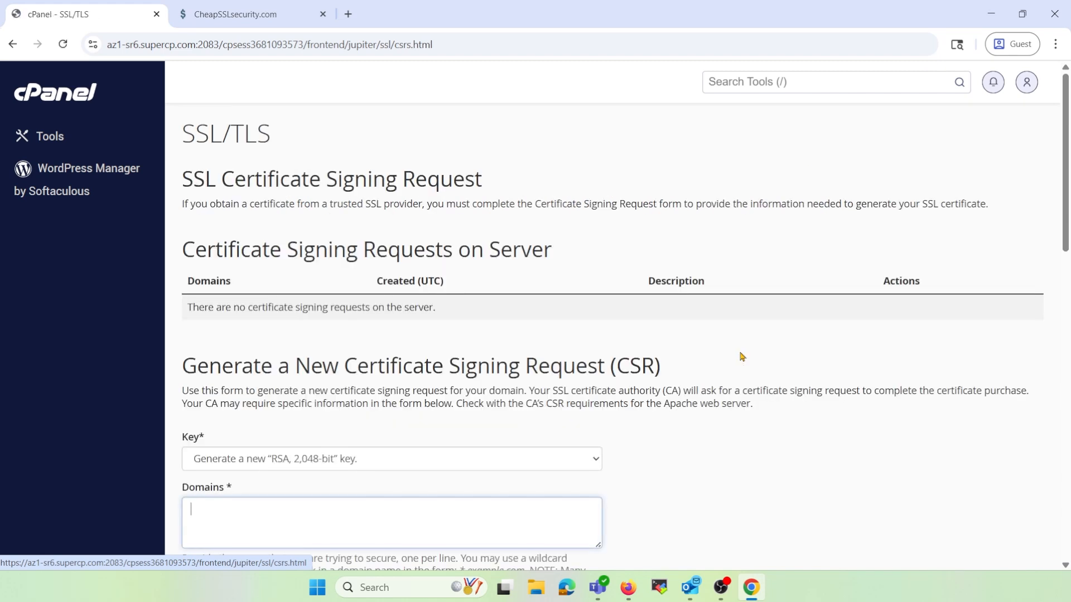
# - Enter awizardisneverlate.org as the signing request's domain and New York as both city and state
pyautogui.scroll(-5, 457, 212)
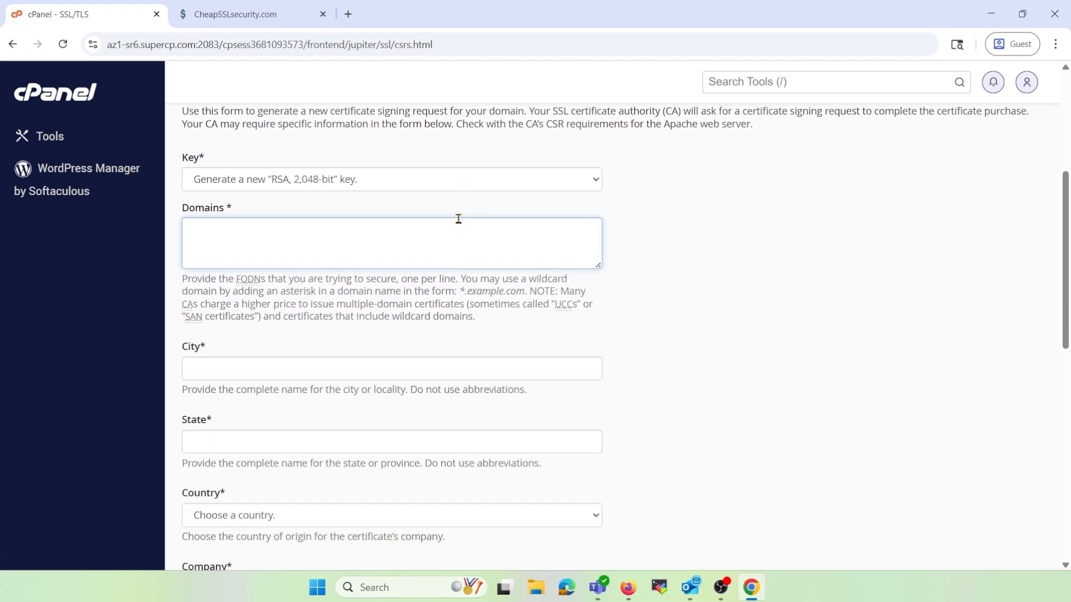
pyautogui.write('awizardisnev')
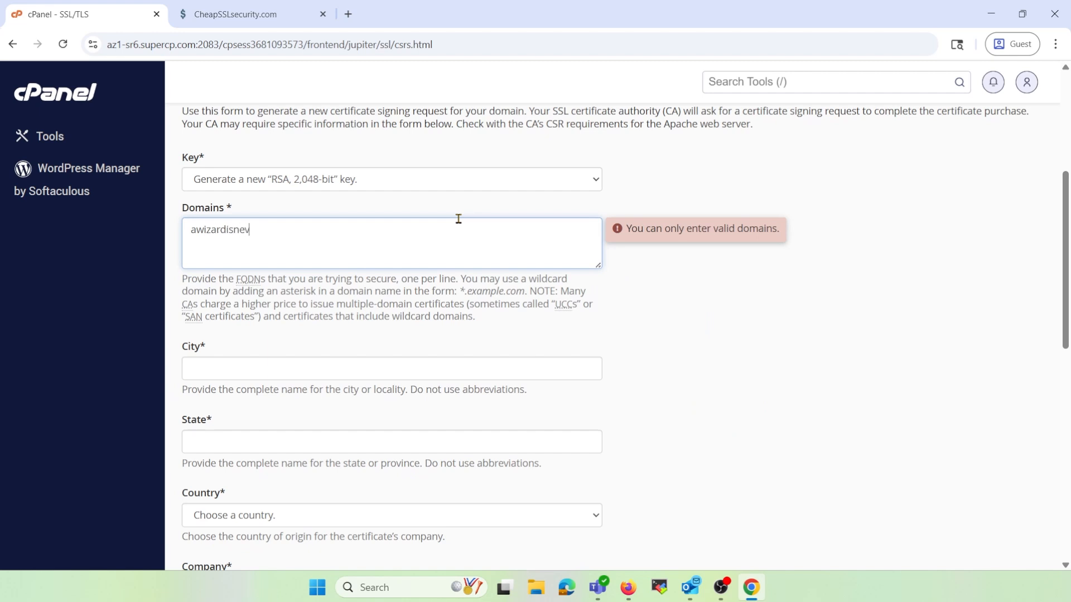
pyautogui.write('erlate.org')
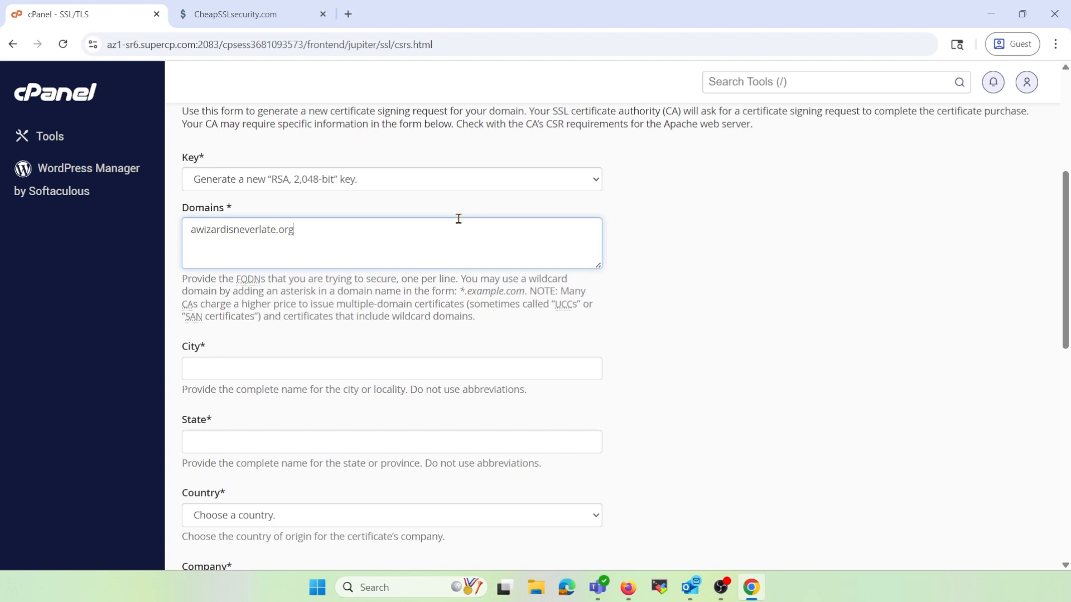
pyautogui.scroll(-1, 458, 218)
pyautogui.click(421, 294)
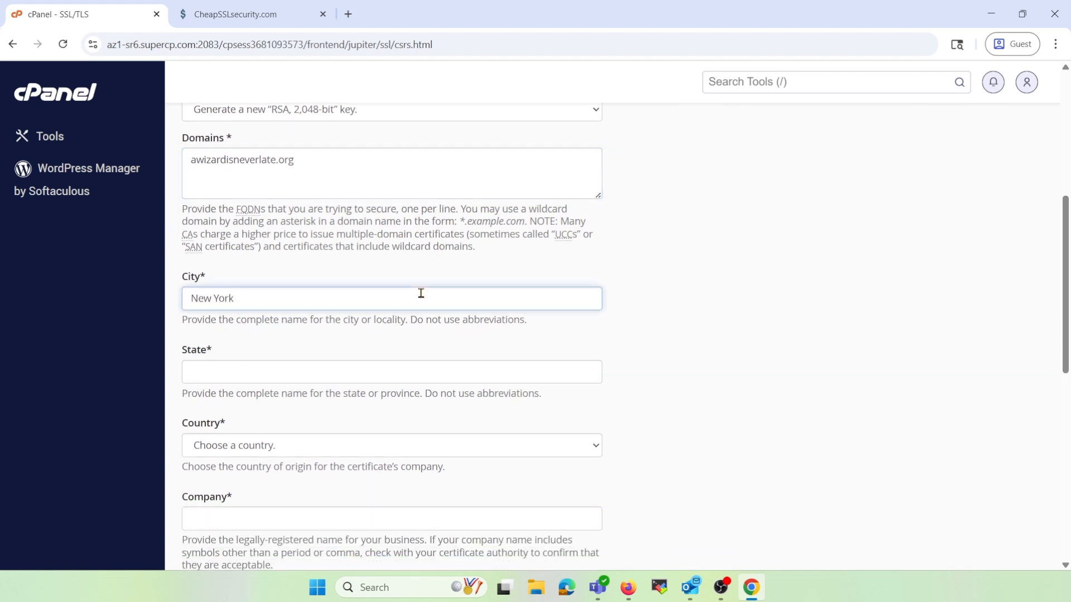
pyautogui.click(422, 360)
pyautogui.write('New York')
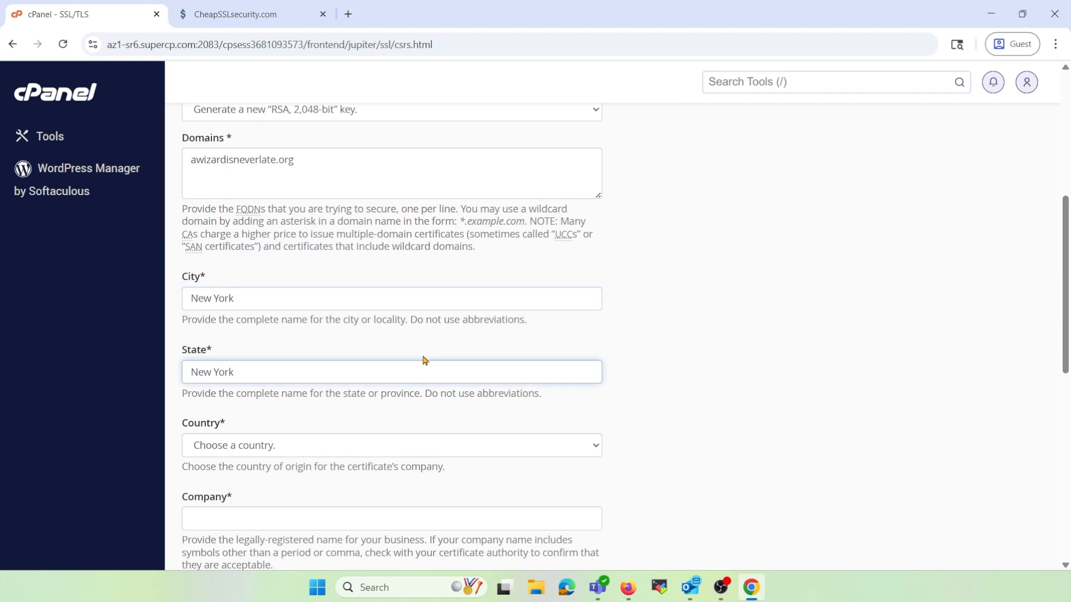
# - Set the request's country to US (United States) and its company to NA
pyautogui.click(444, 452)
pyautogui.press('u')
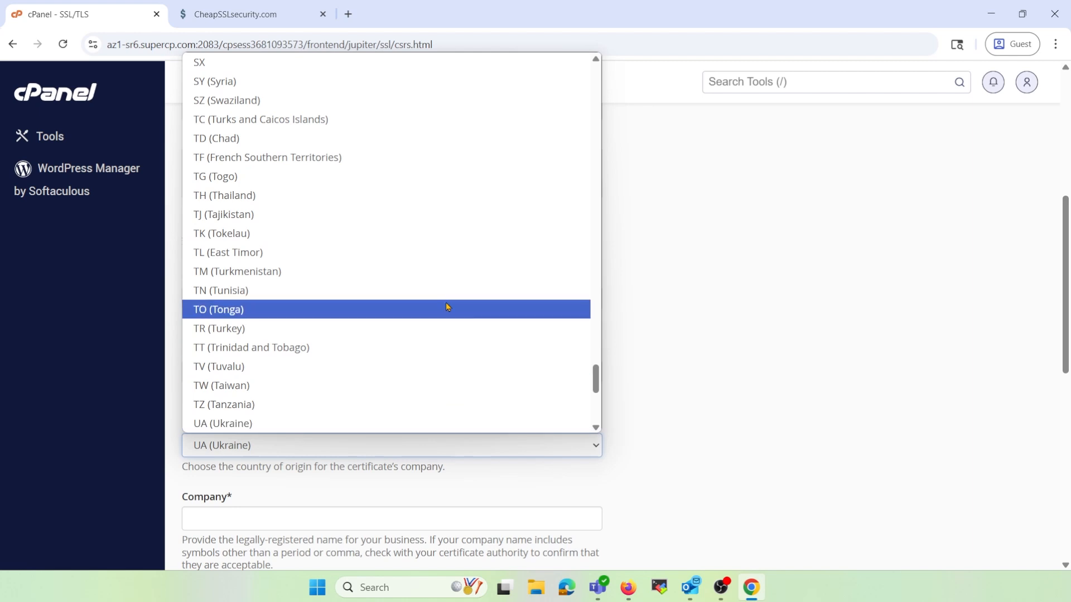
pyautogui.scroll(-2, 441, 312)
pyautogui.click(411, 338)
pyautogui.click(305, 518)
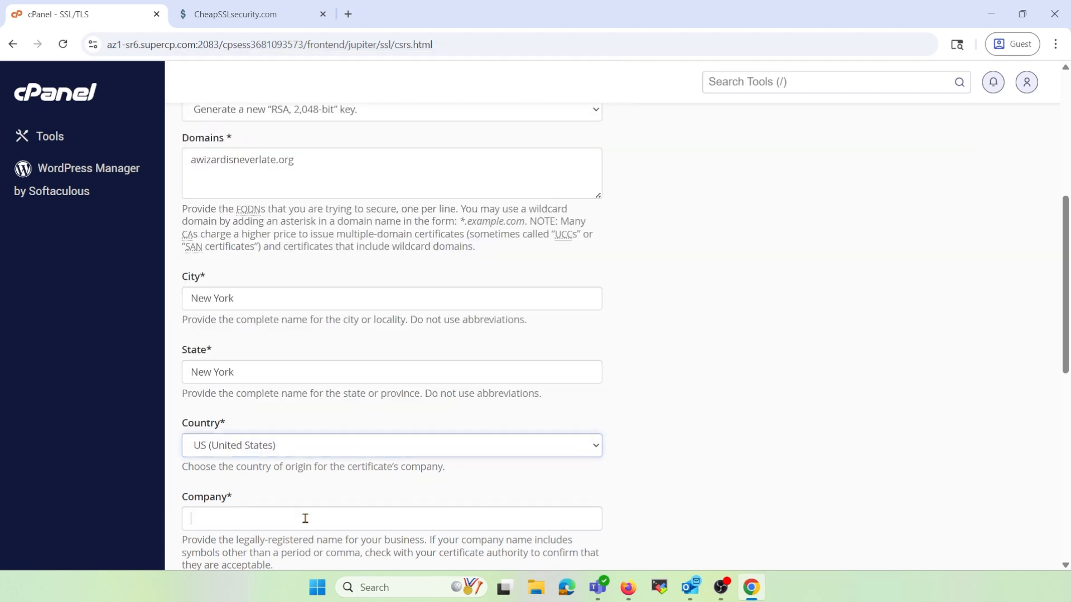
pyautogui.write('NA')
# - Generate the certificate signing request, leaving the company division, email, passphrase and description blank
pyautogui.scroll(-2, 355, 384)
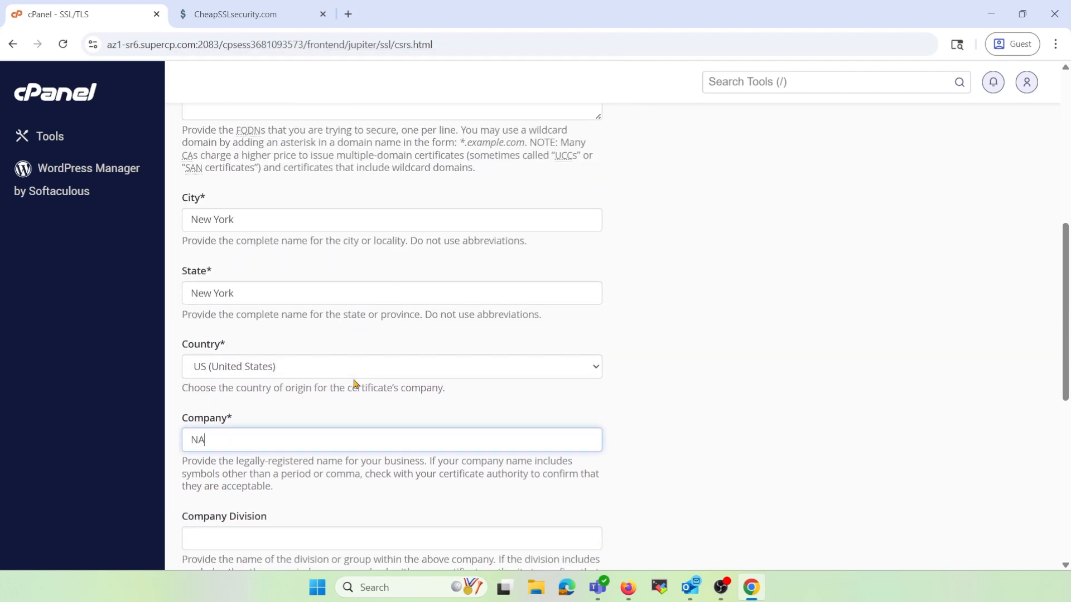
pyautogui.scroll(-5, 356, 384)
pyautogui.scroll(-3, 354, 373)
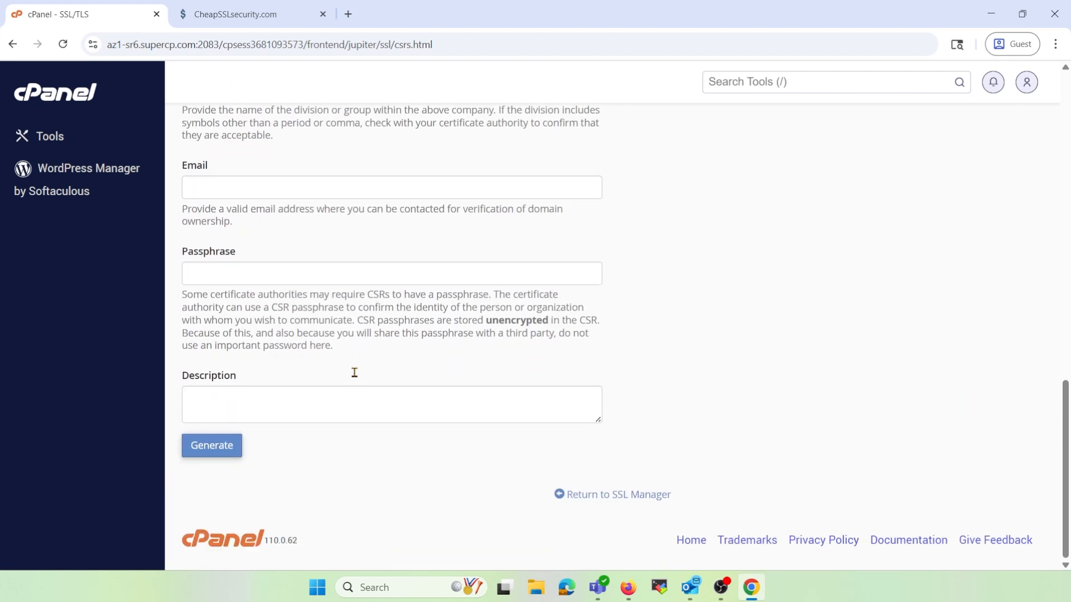
pyautogui.click(198, 453)
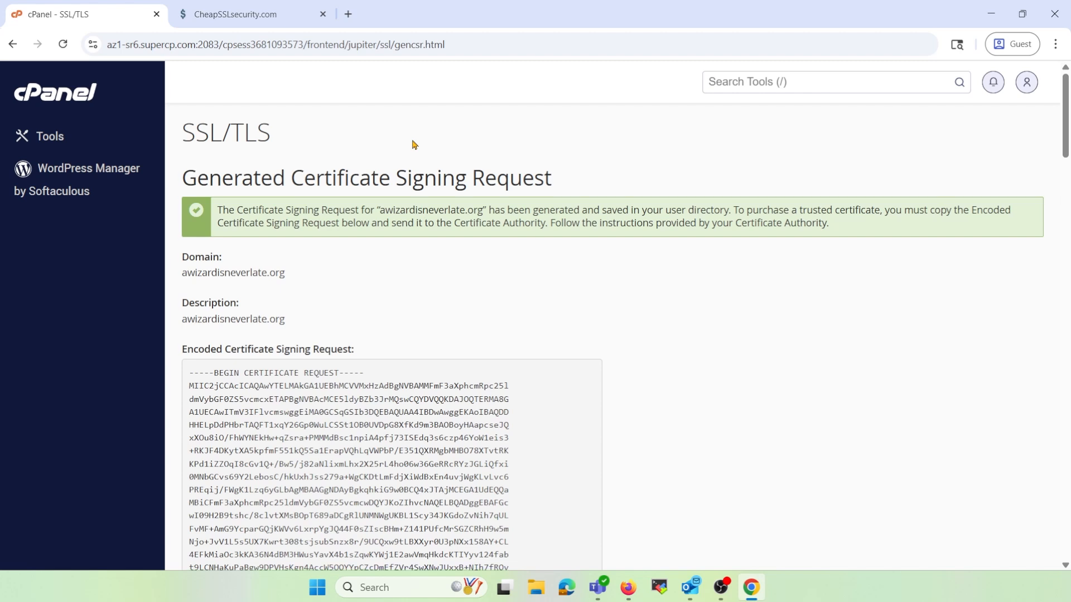
# - Copy the full encoded signing request, including its BEGIN and END lines, into the CSR field of the CheapSSLsecurity.com certificate request
pyautogui.scroll(-4, 416, 146)
pyautogui.moveTo(380, 393); pyautogui.dragTo(193, 162)
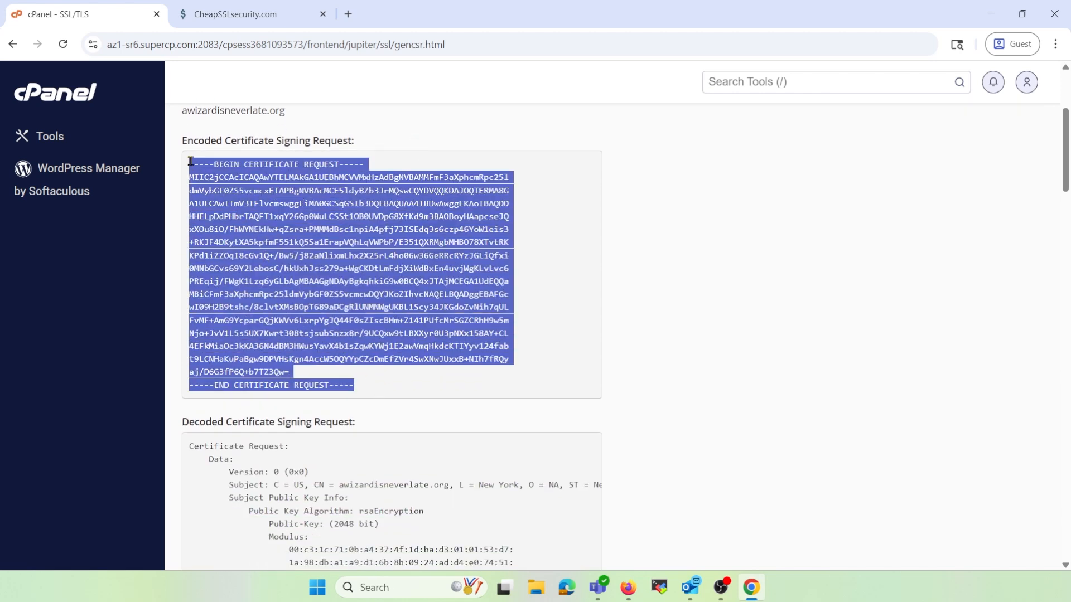
pyautogui.click(250, 21)
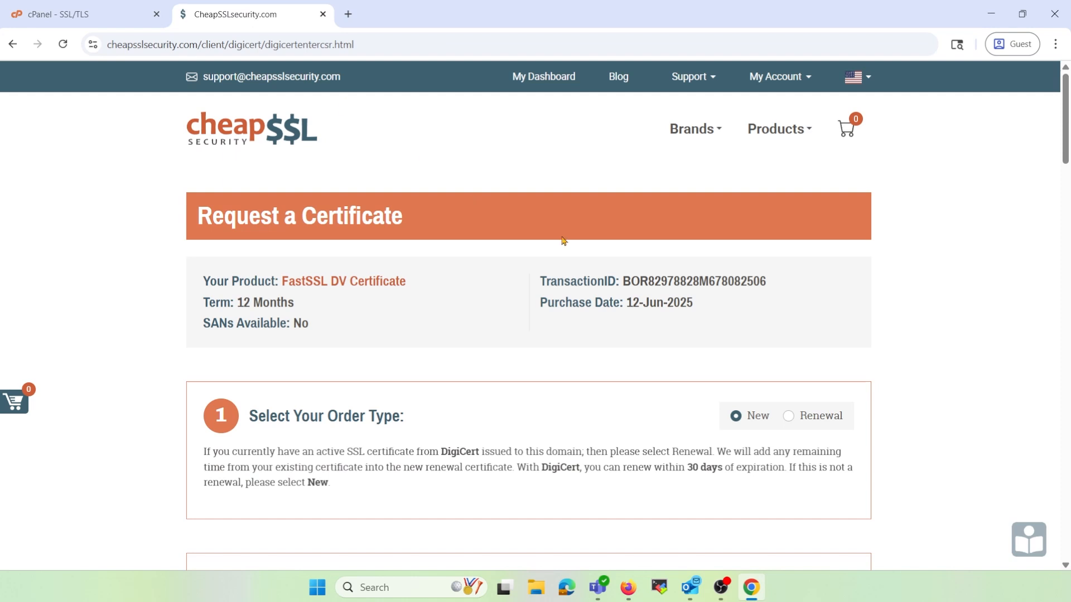
pyautogui.scroll(-5, 562, 241)
pyautogui.scroll(-2, 562, 241)
pyautogui.click(499, 254)
pyautogui.hotkey('ctrl', 'v')
pyautogui.scroll(-3, 499, 255)
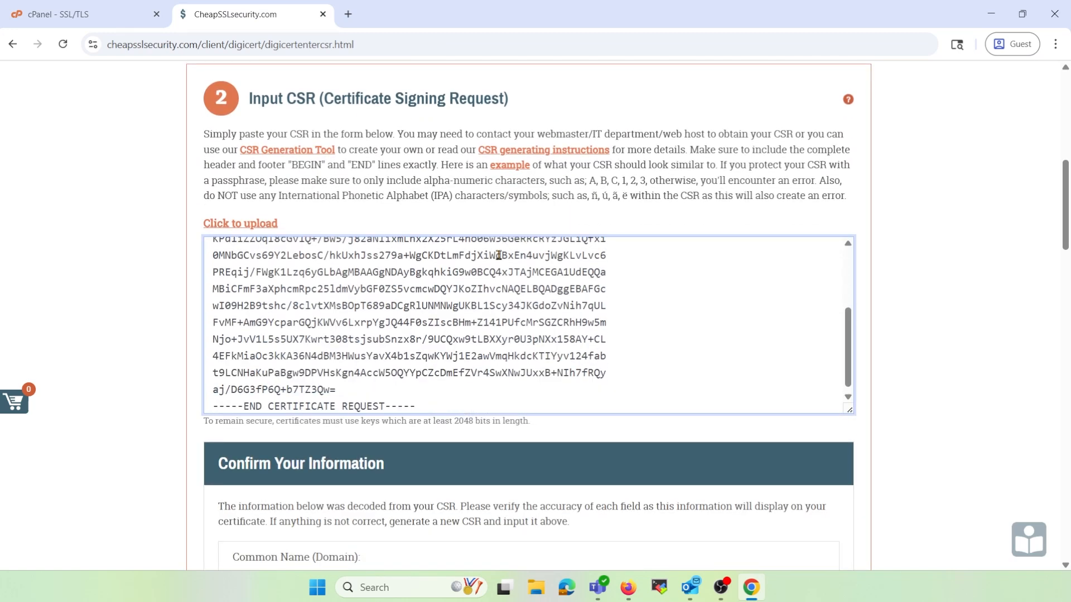
pyautogui.click(887, 280)
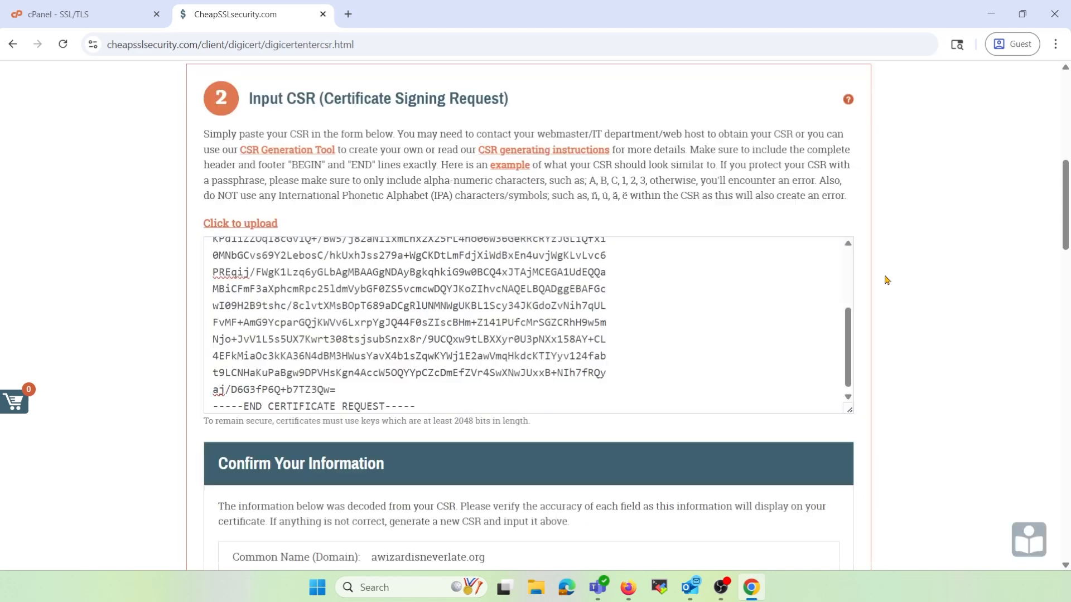
# - Set the certificate request's DCV verification method to File
pyautogui.scroll(-4, 887, 280)
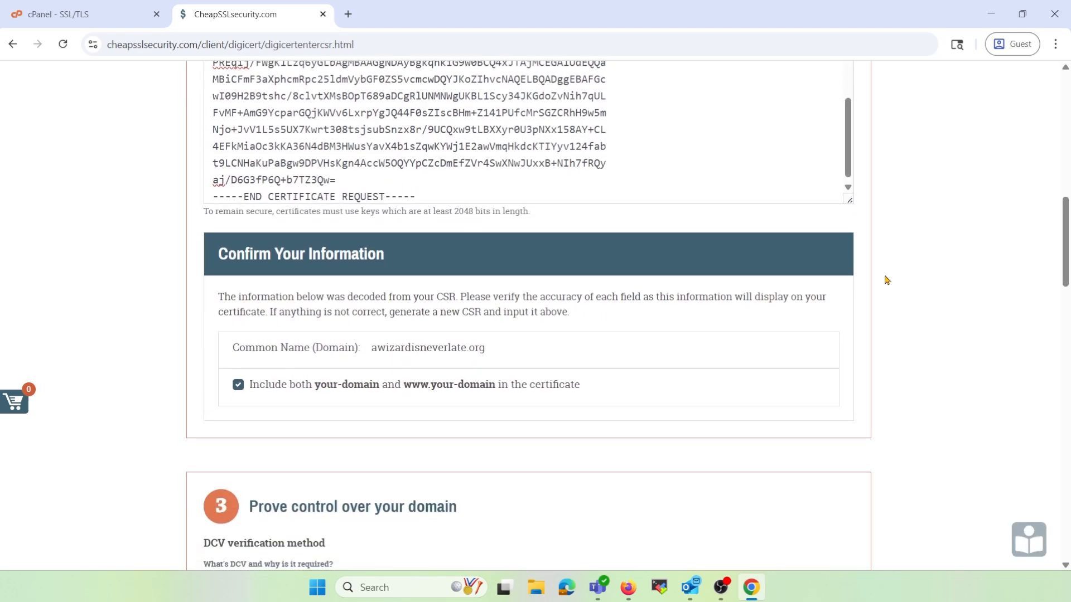
pyautogui.scroll(-5, 887, 280)
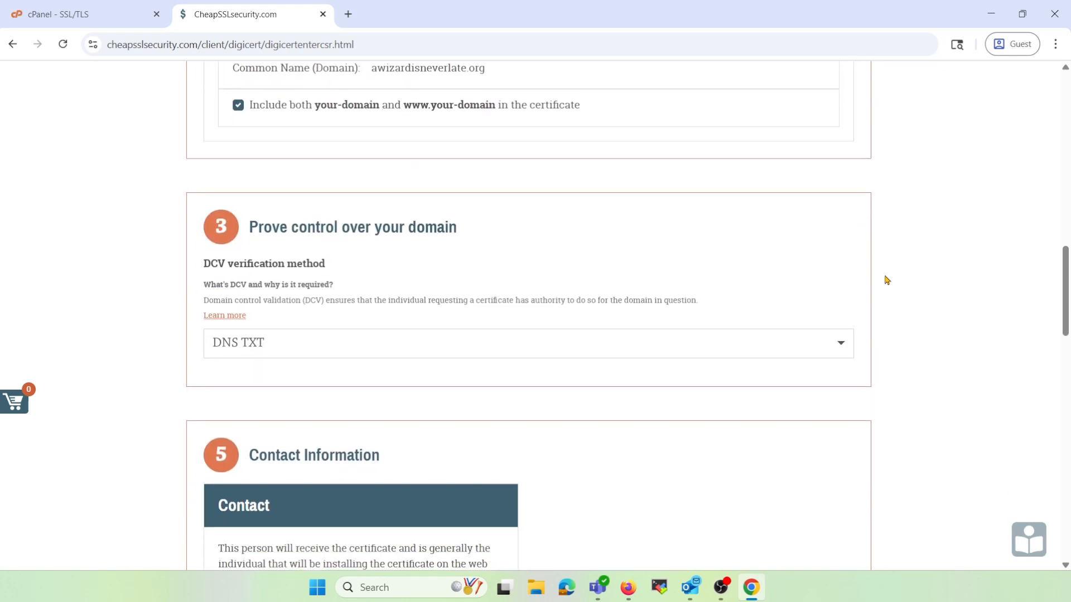
pyautogui.click(455, 353)
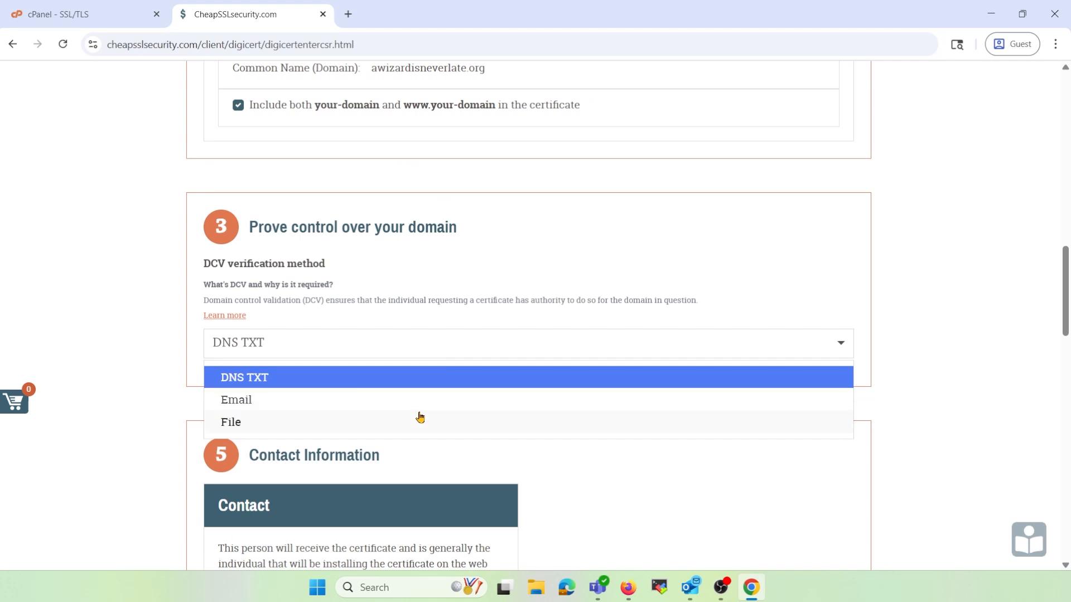
pyautogui.click(430, 420)
# - Agree to the Certificate Services Agreement and submit the certificate request
pyautogui.scroll(-1, 889, 301)
pyautogui.scroll(-8, 889, 301)
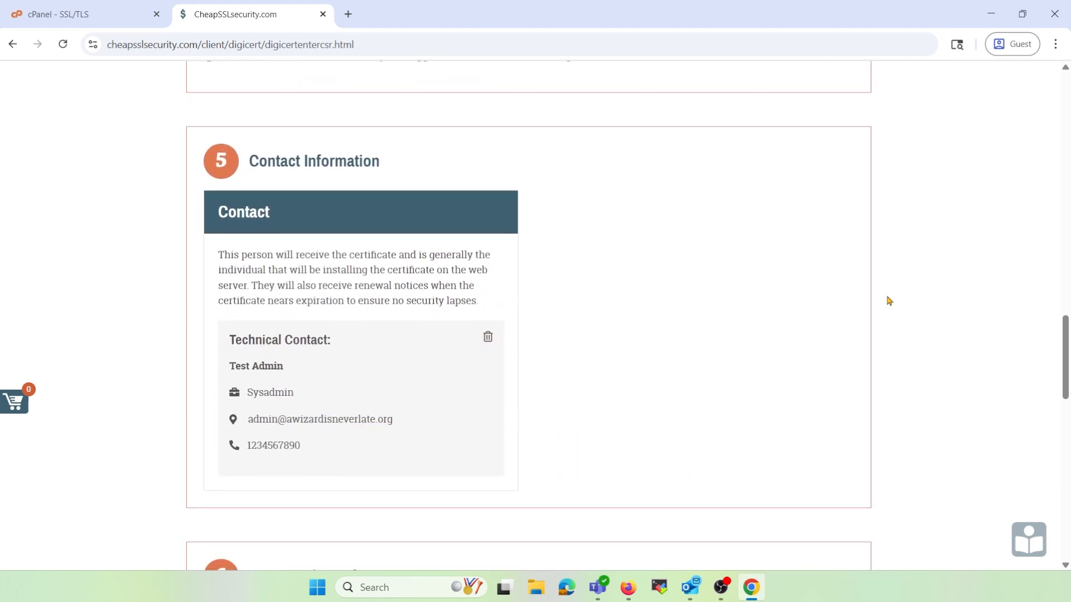
pyautogui.scroll(-13, 889, 301)
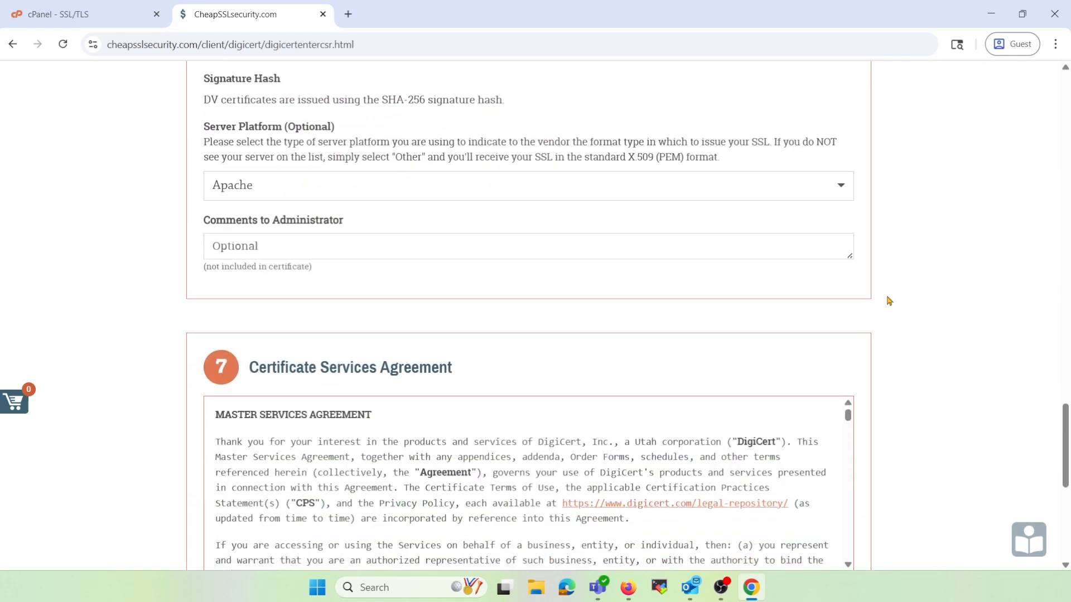
pyautogui.click(210, 362)
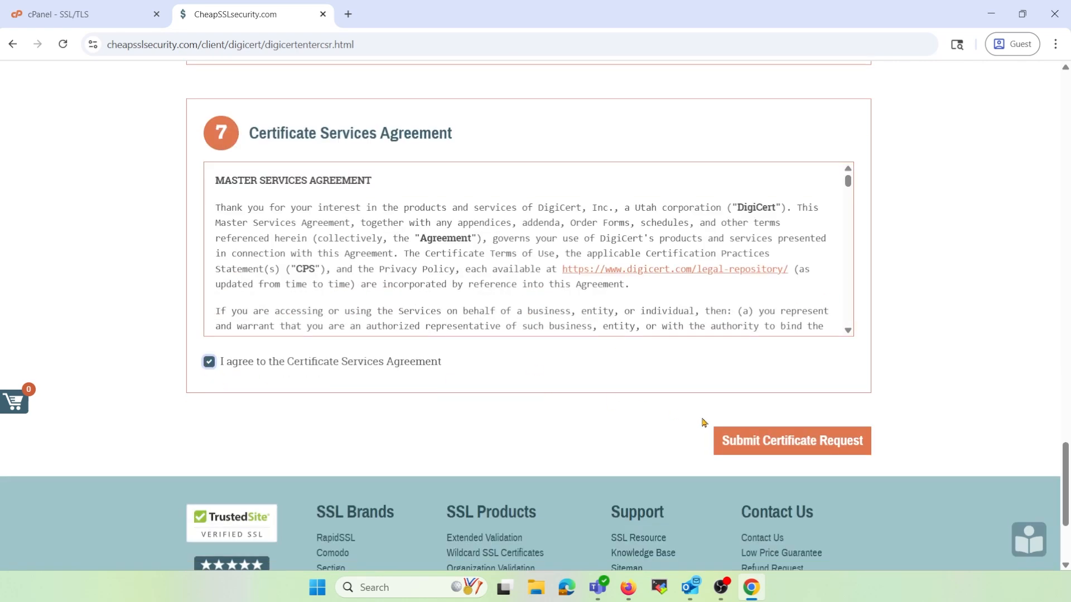
pyautogui.click(759, 445)
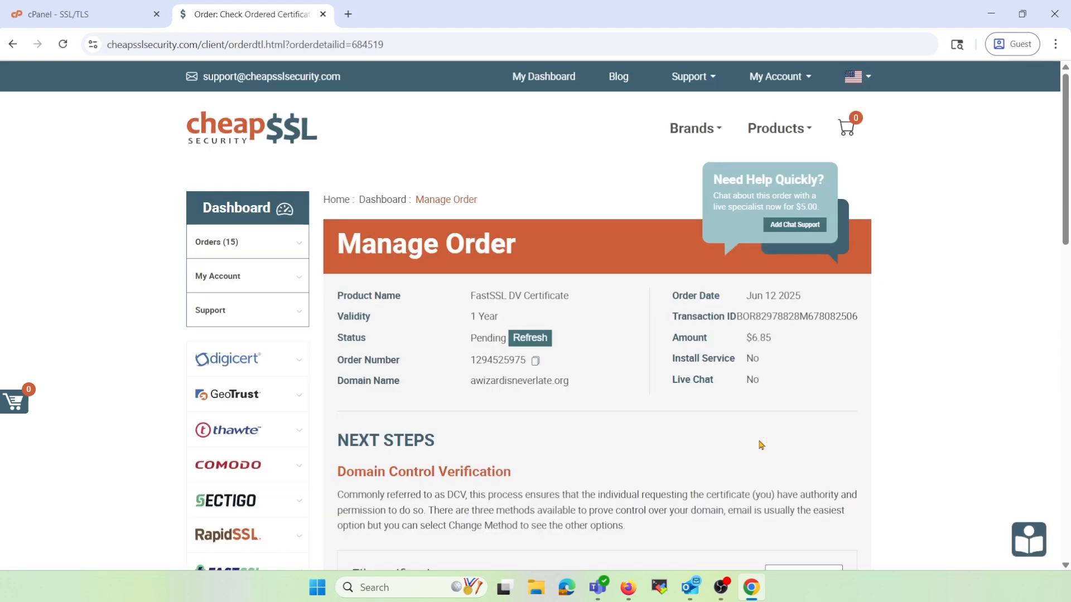
# - Download the file verification's authentication file and save it as fileauth.txt in Downloads
pyautogui.scroll(-6, 695, 317)
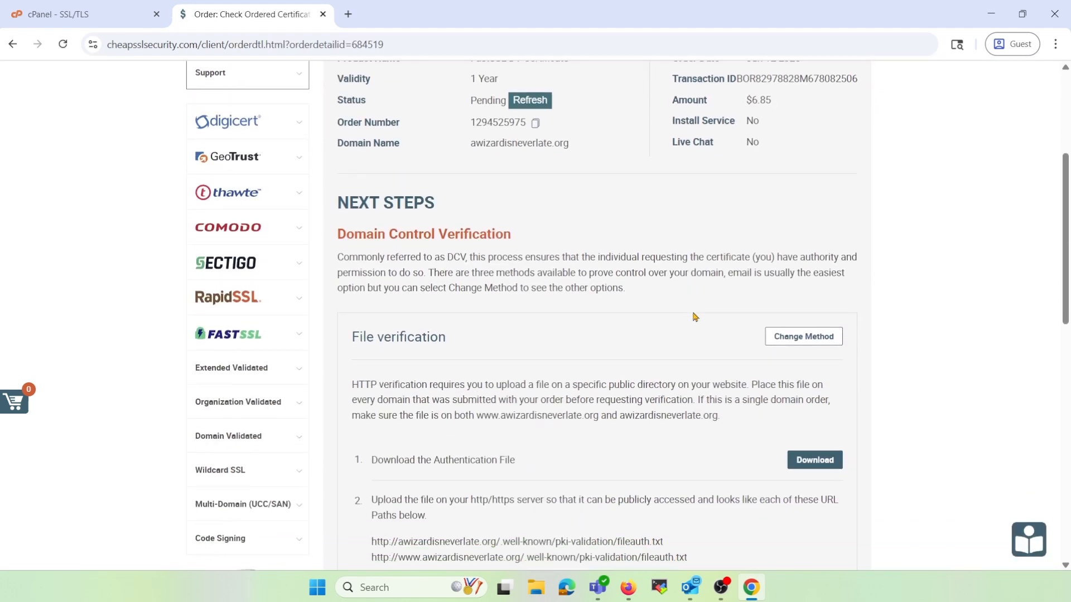
pyautogui.click(807, 352)
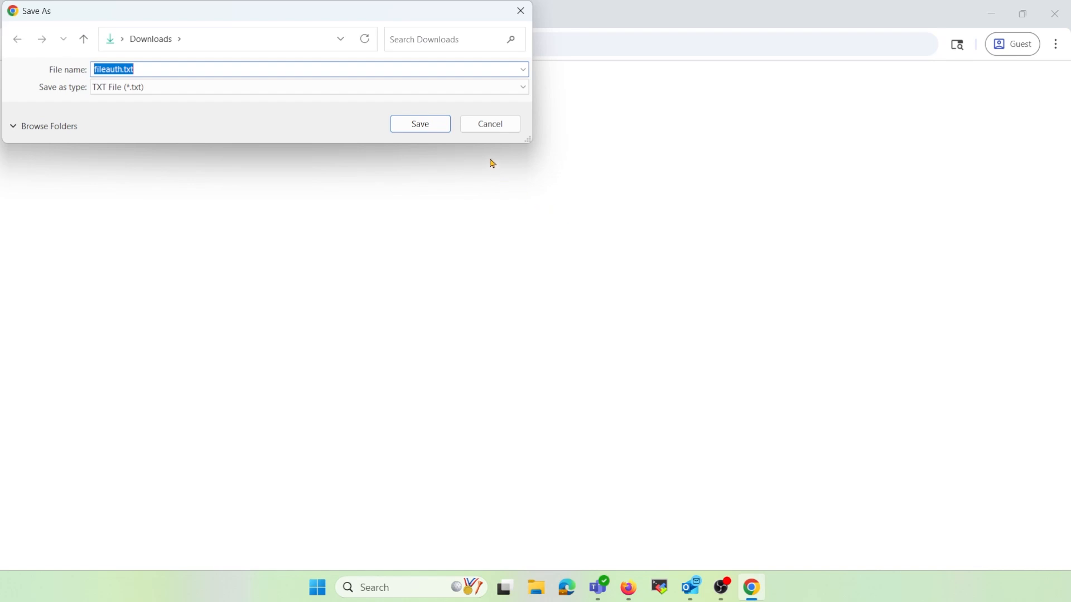
pyautogui.click(440, 123)
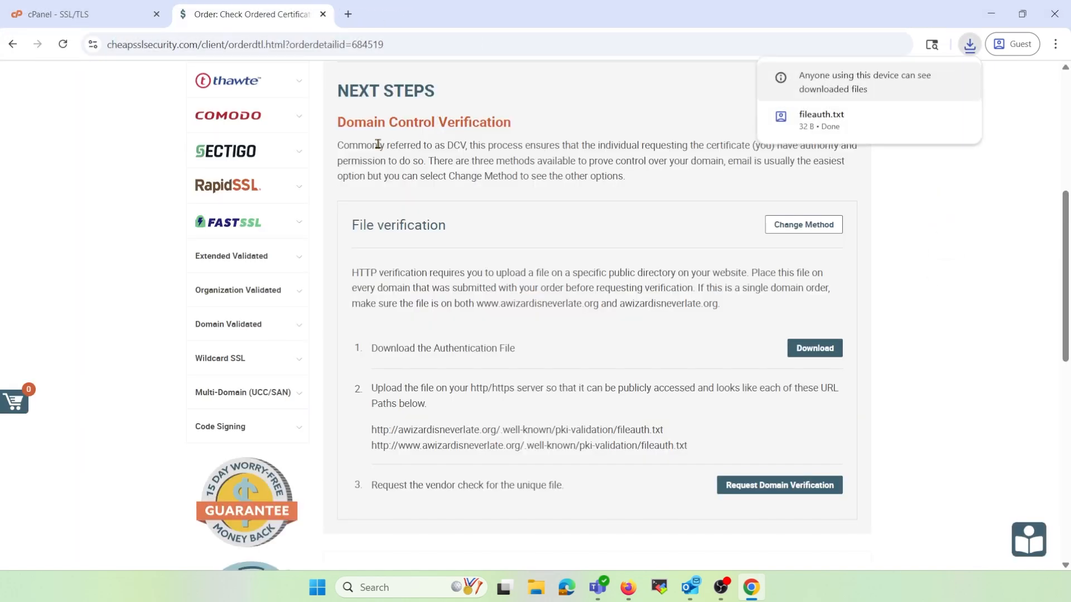
# - Return to cPanel, open File Manager and enable showing hidden files (dotfiles) in its preferences
pyautogui.click(81, 14)
pyautogui.click(68, 98)
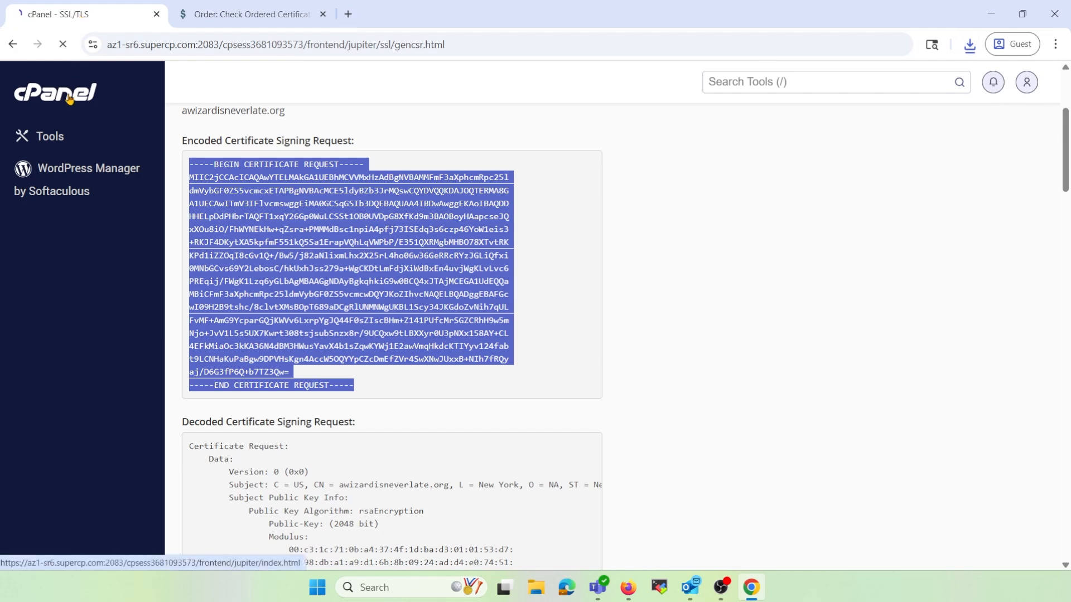
pyautogui.scroll(-5, 545, 202)
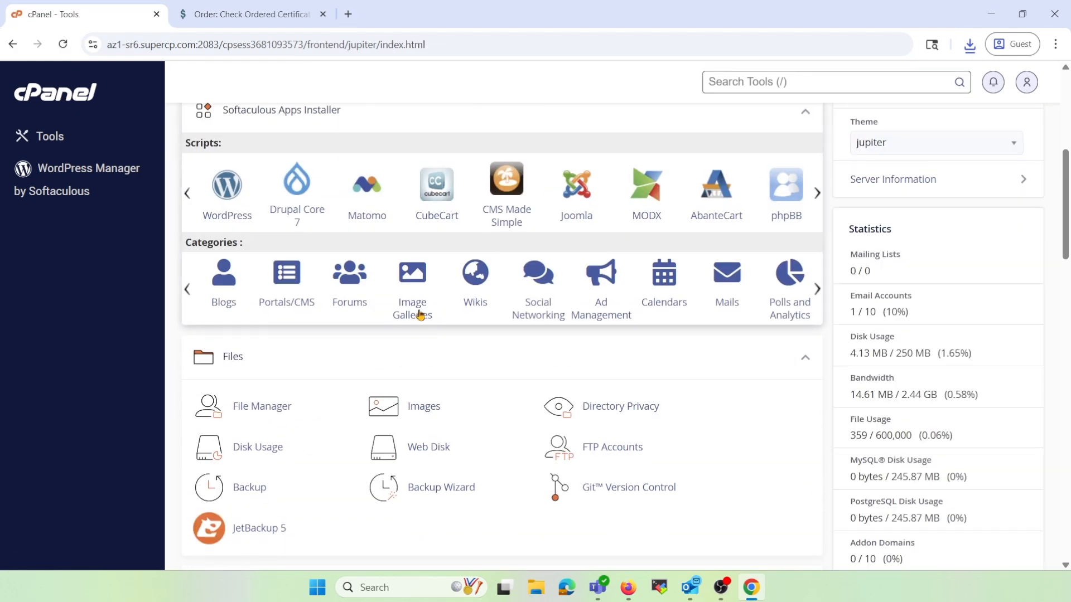
pyautogui.click(258, 416)
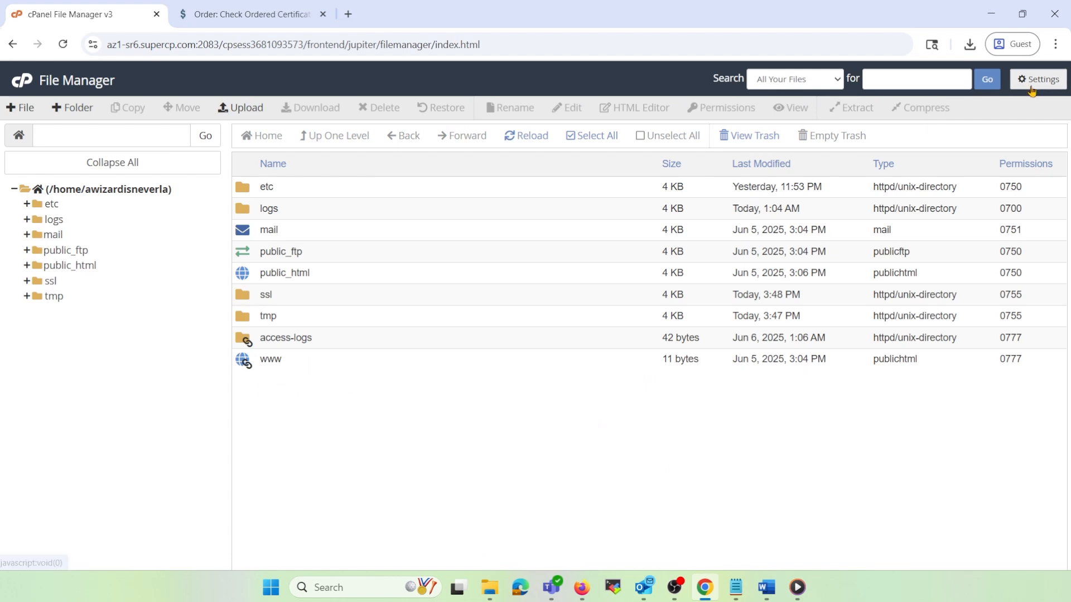
pyautogui.click(1035, 79)
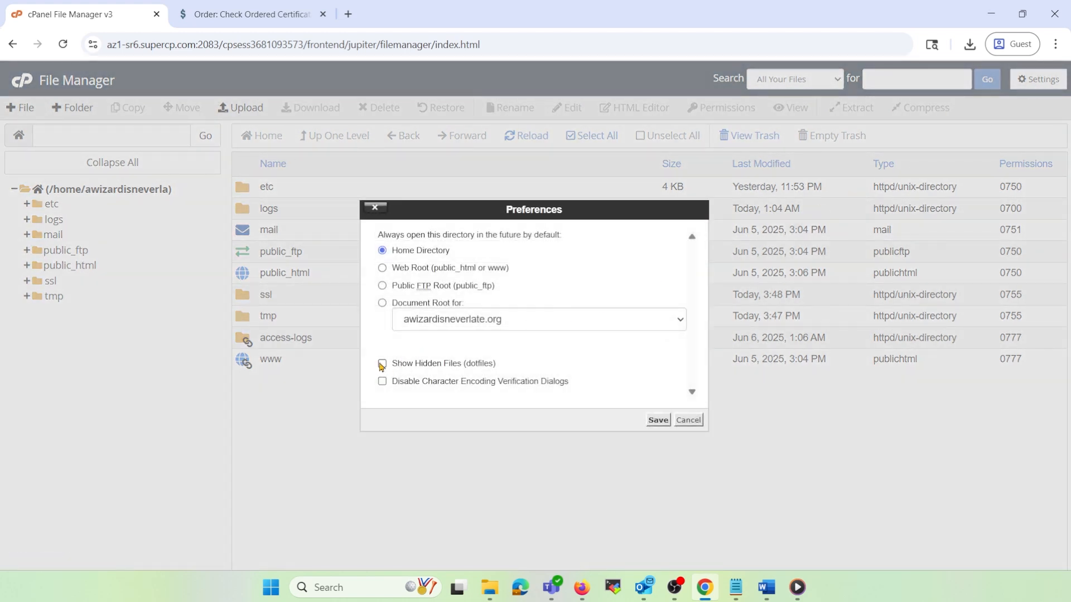
pyautogui.click(659, 420)
# - Create a folder named pki-validation inside public_html/.well-known
pyautogui.doubleClick(248, 493)
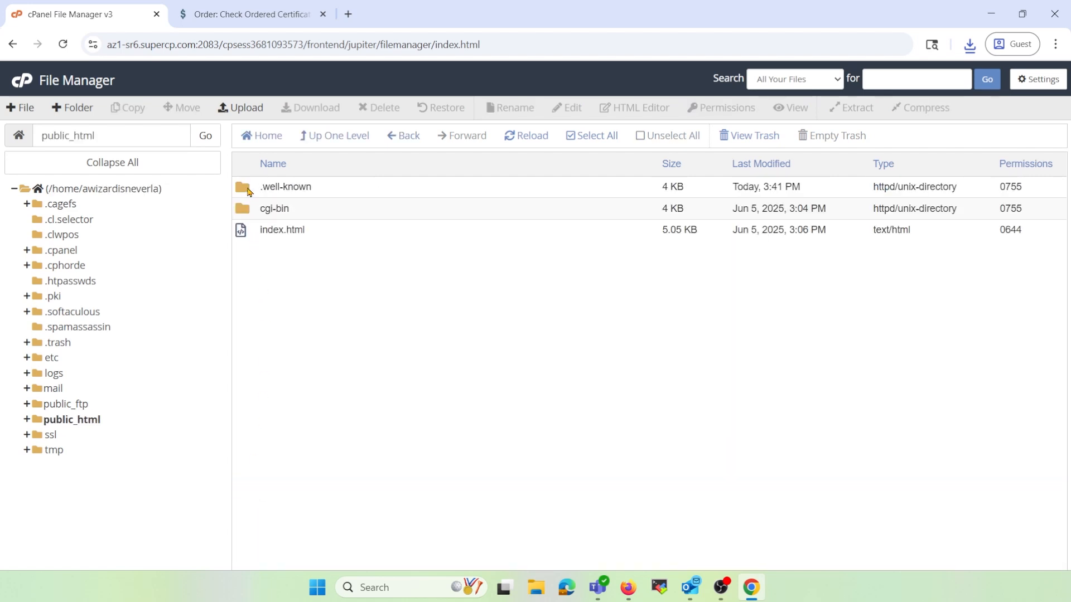
pyautogui.doubleClick(244, 188)
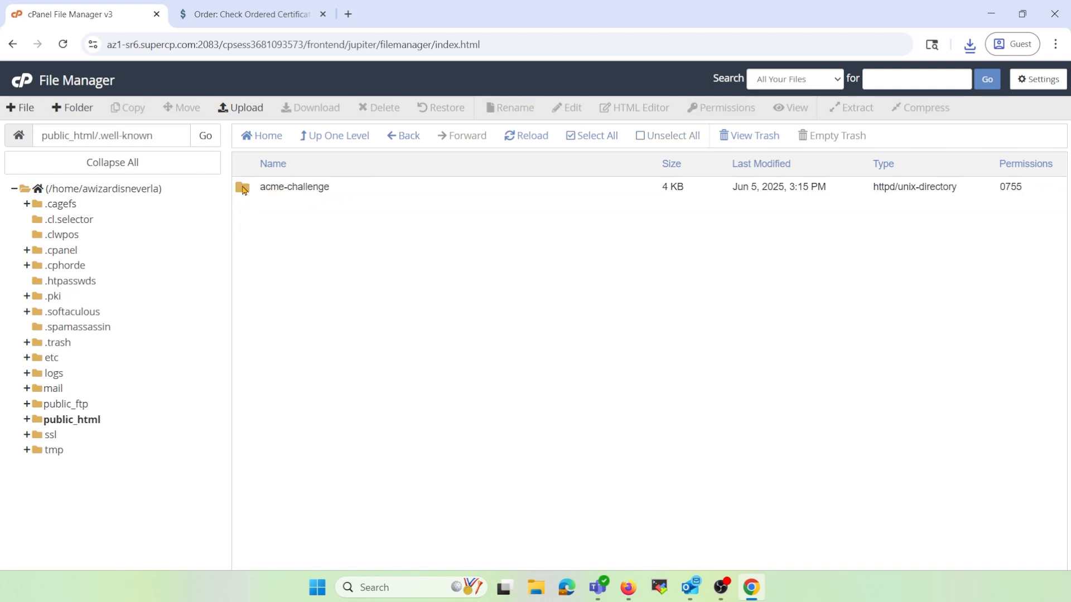
pyautogui.click(75, 110)
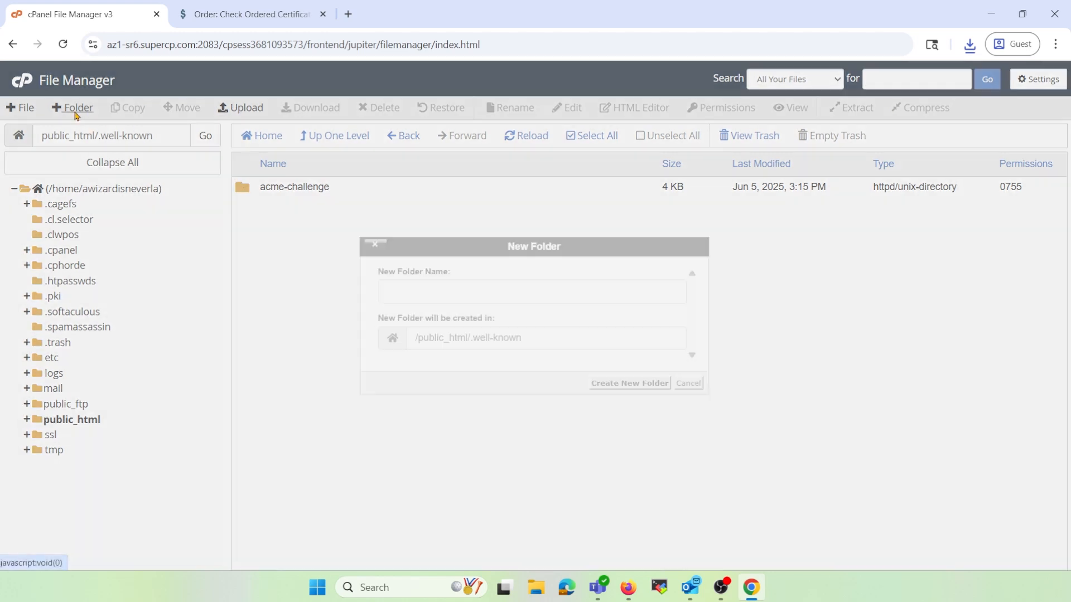
pyautogui.write('pki')
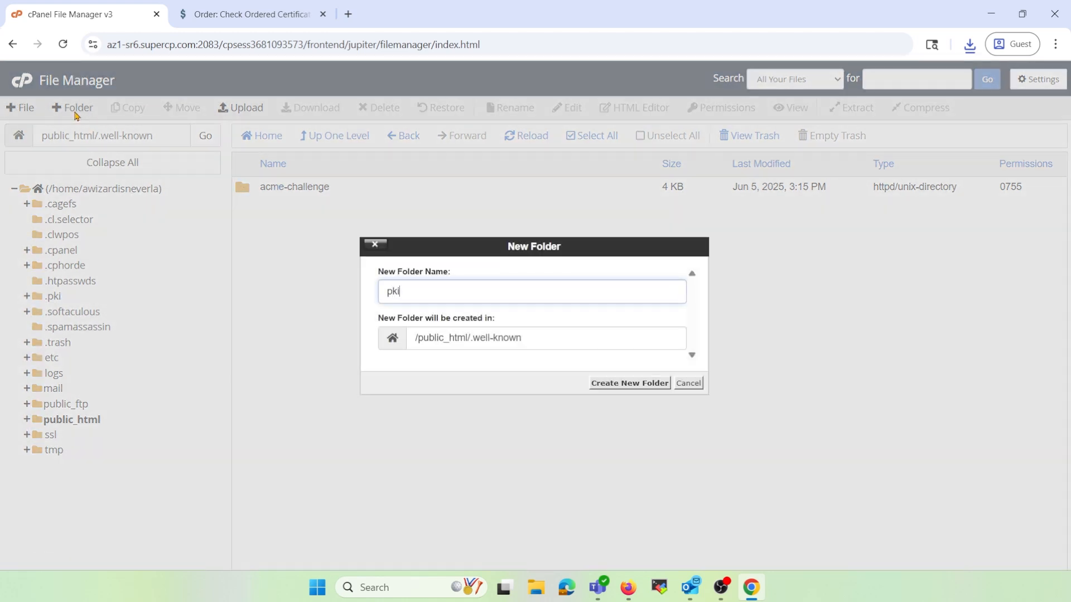
pyautogui.write('-validation')
pyautogui.click(660, 386)
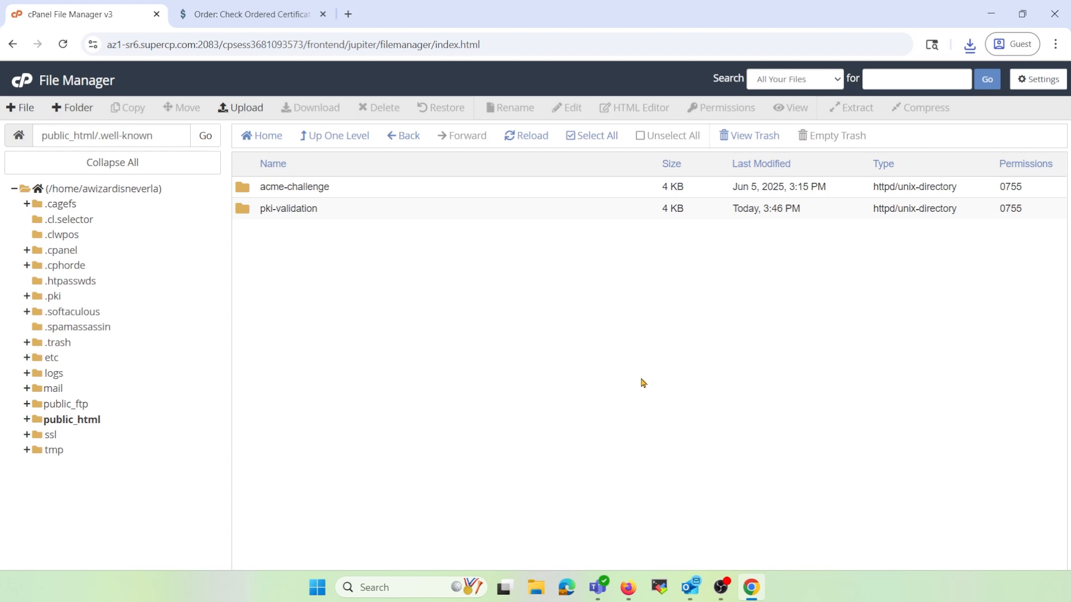
# - Upload fileauth.txt from Downloads into the pki-validation folder
pyautogui.doubleClick(242, 214)
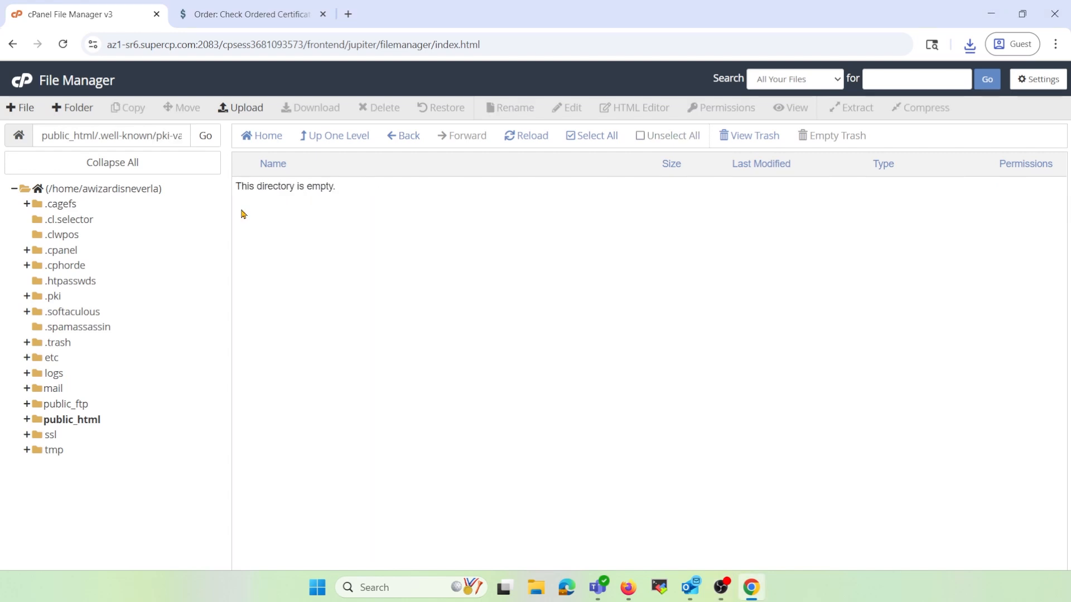
pyautogui.click(241, 109)
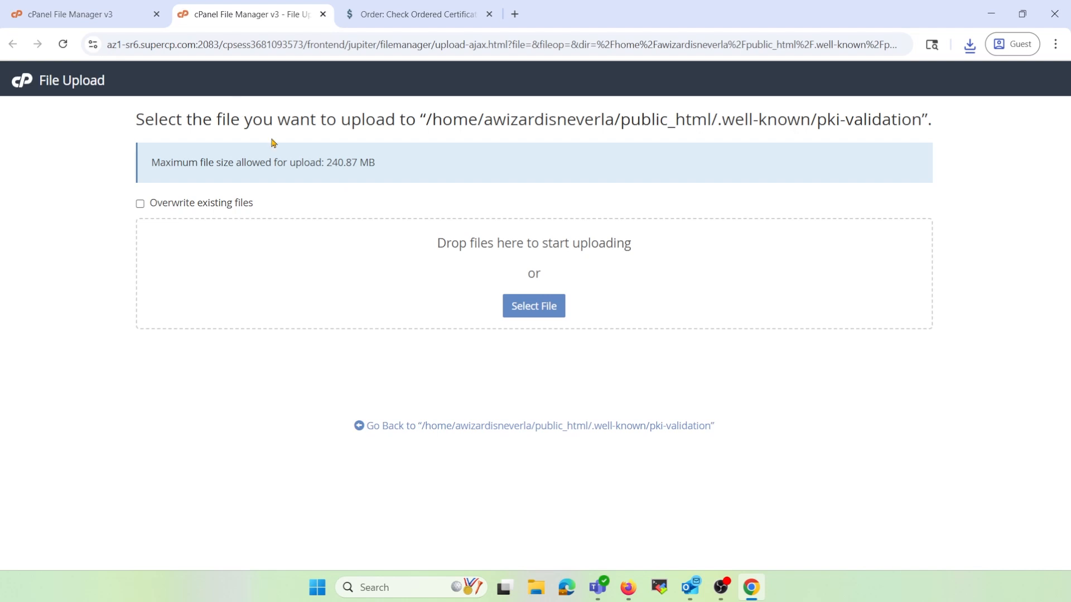
pyautogui.click(534, 306)
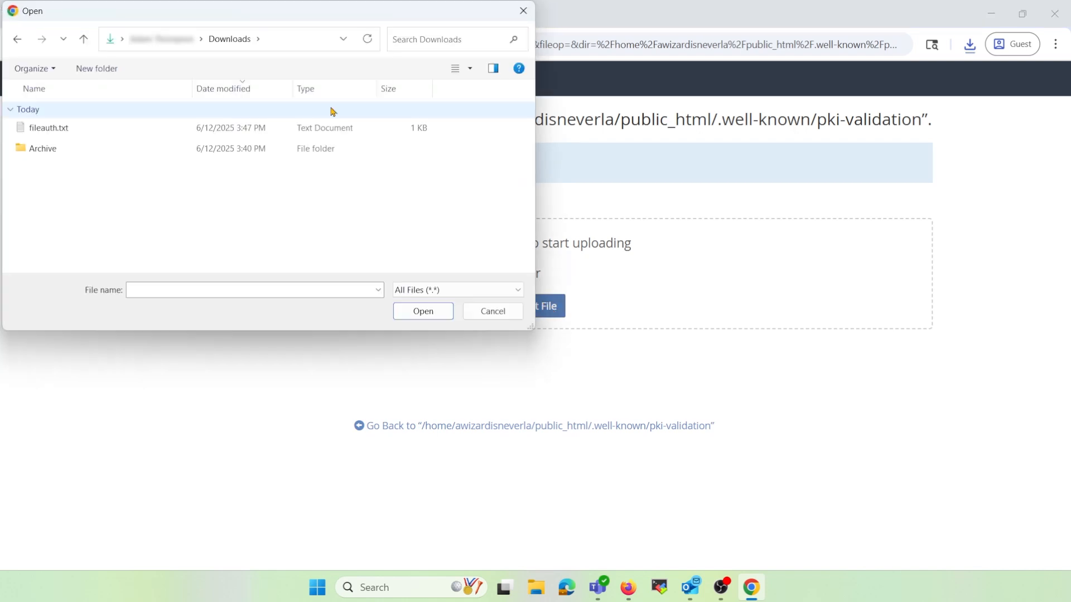
pyautogui.doubleClick(51, 128)
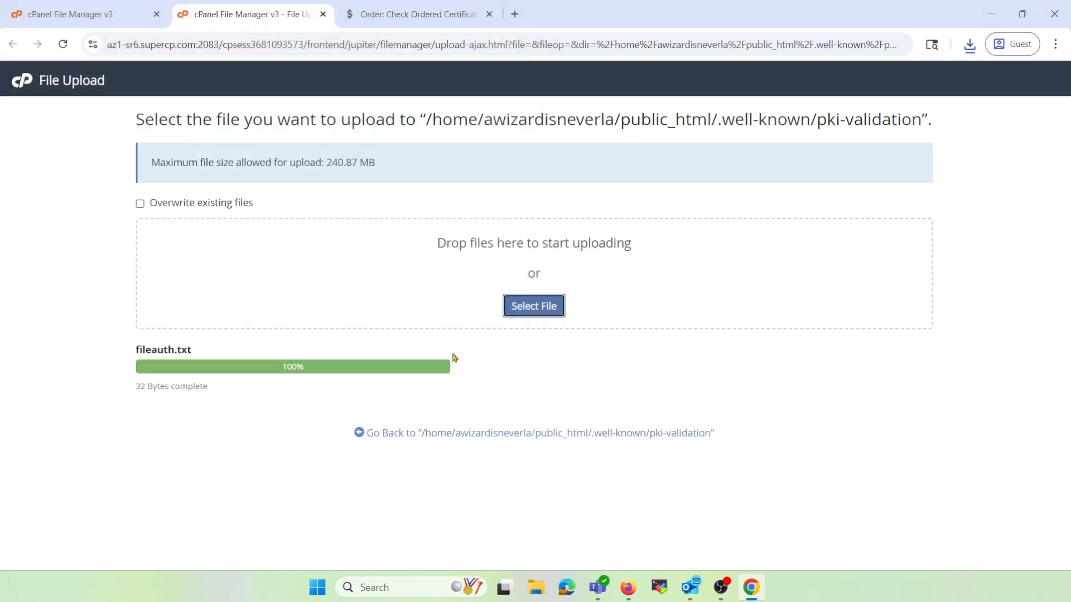
# - Return to the certificate order page, request domain verification and save the issued certificate's zip file in Downloads
pyautogui.click(387, 21)
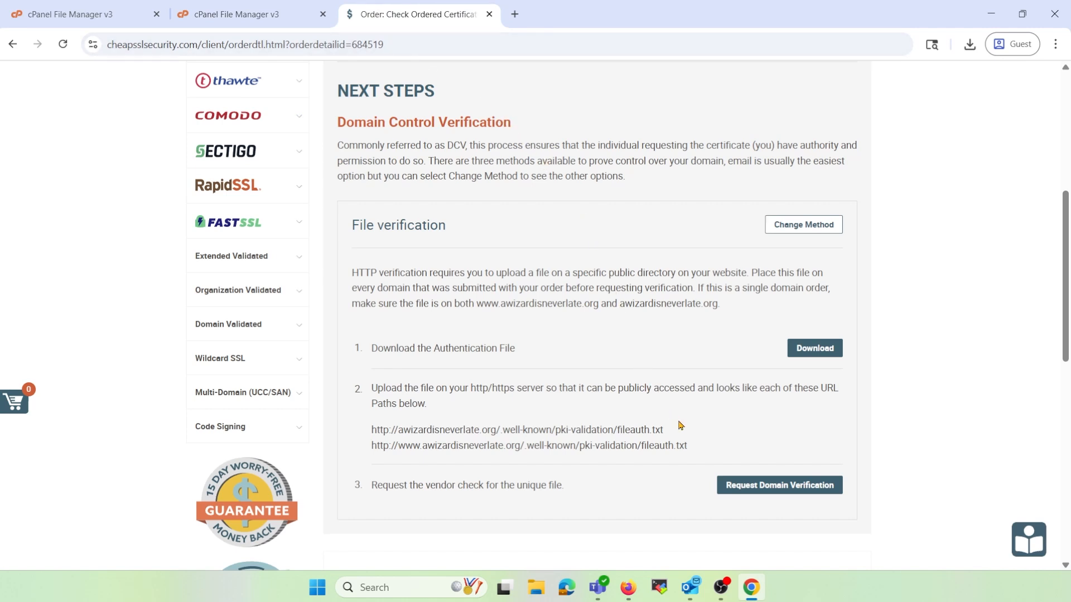
pyautogui.click(748, 486)
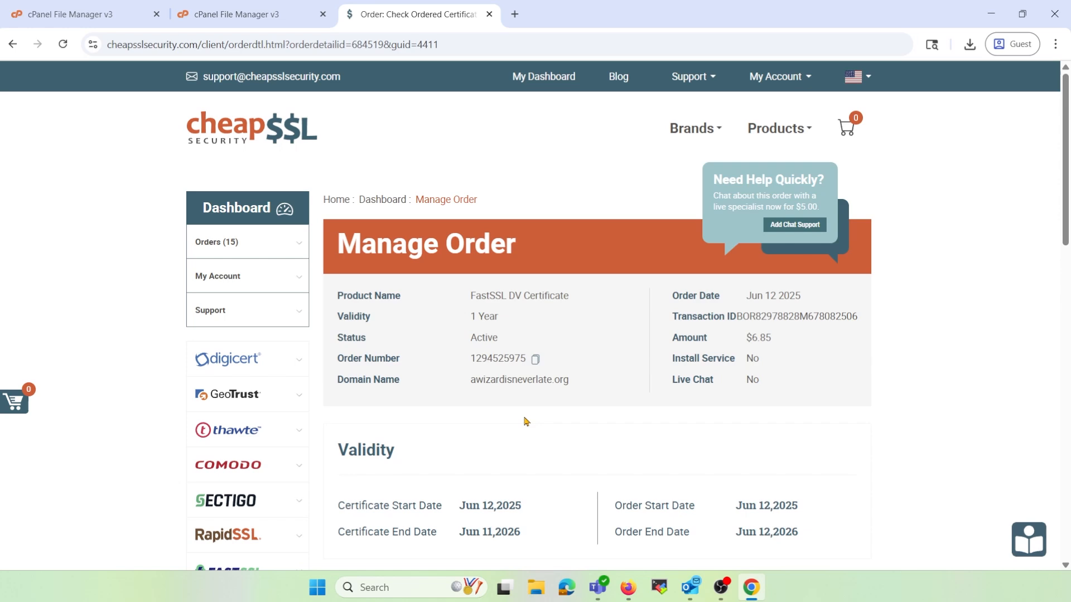
pyautogui.scroll(-6, 526, 422)
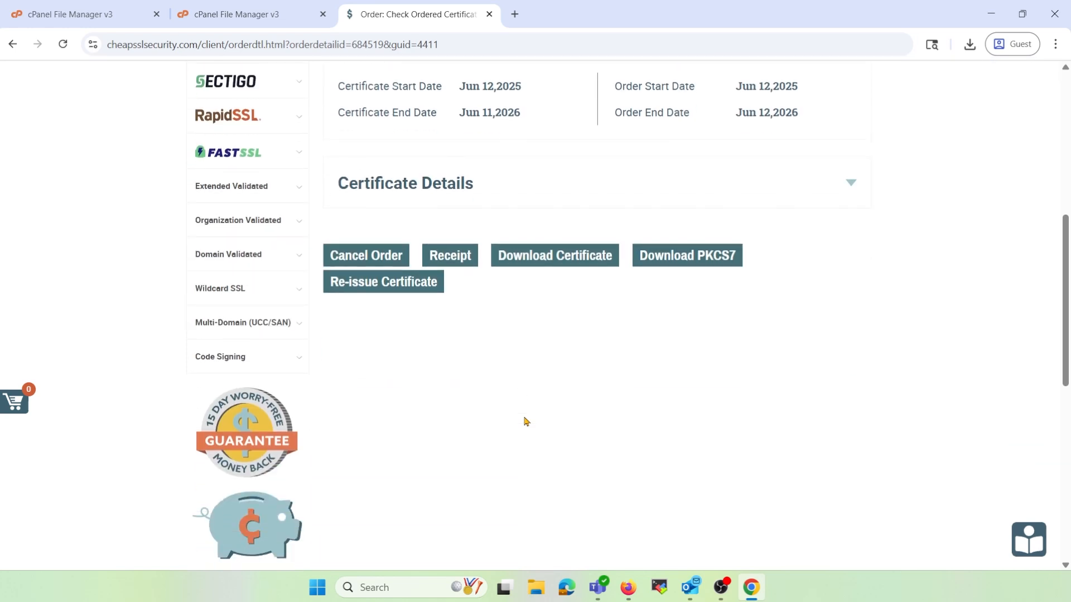
pyautogui.click(554, 259)
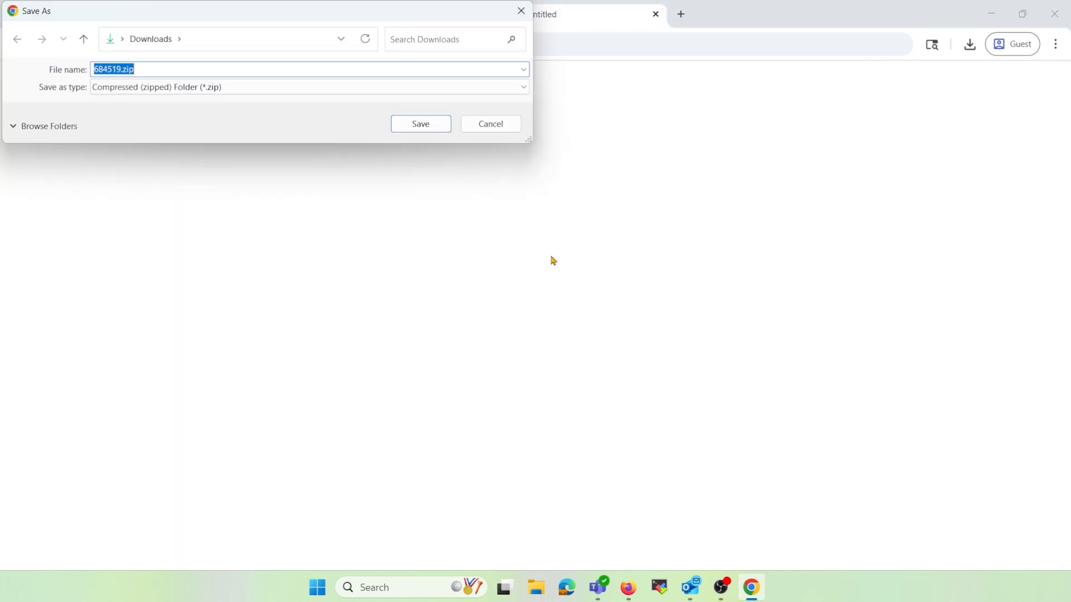
pyautogui.click(433, 129)
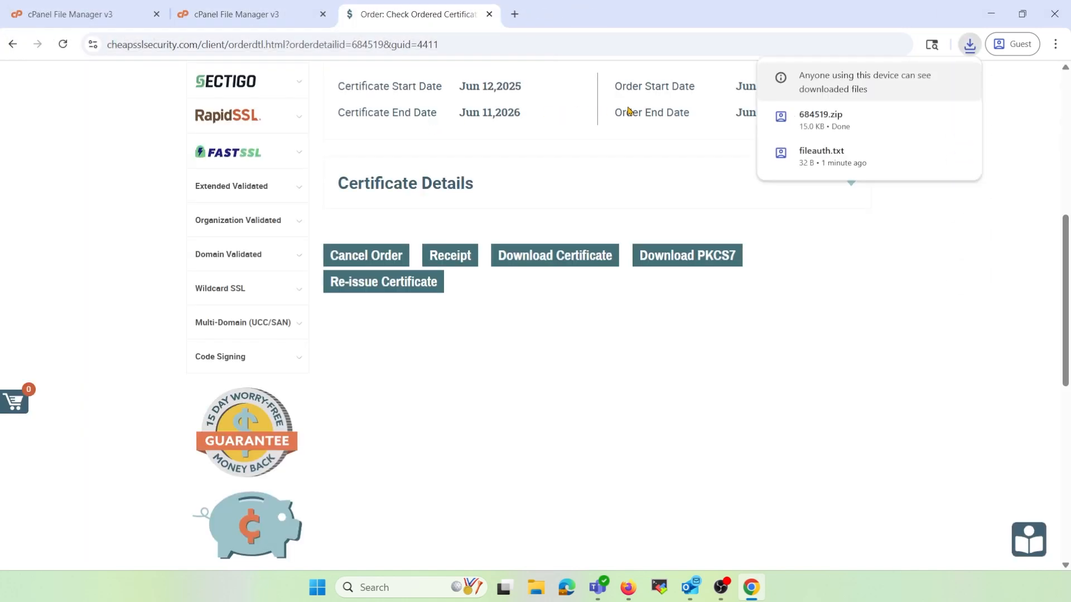
# - Open awizardisneverlate_org.txt from the downloaded zip's Plain Text Files folder and copy the entire certificate text
pyautogui.click(817, 114)
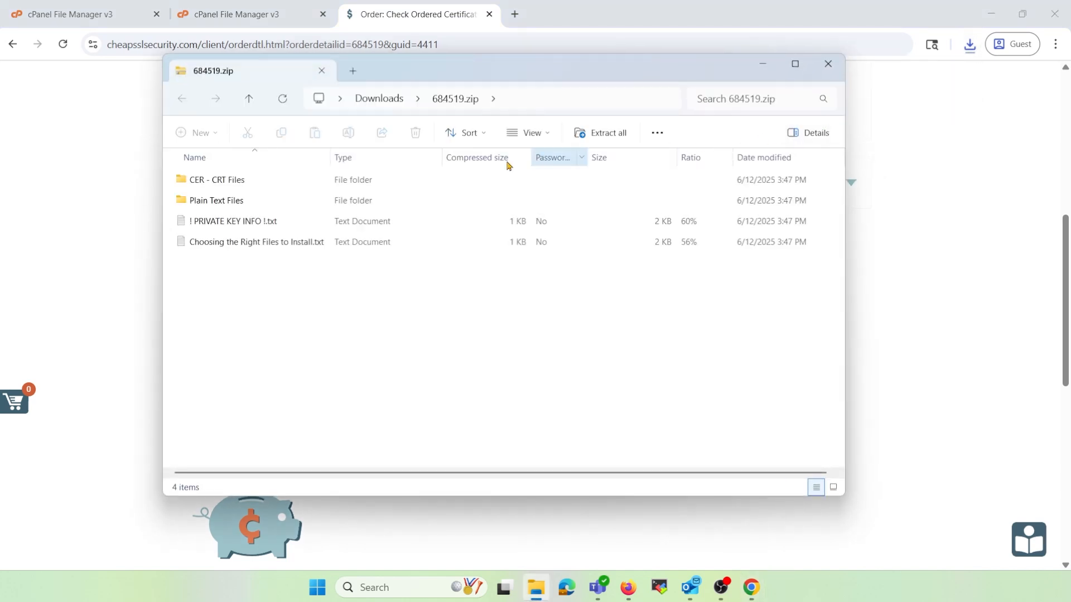
pyautogui.doubleClick(232, 207)
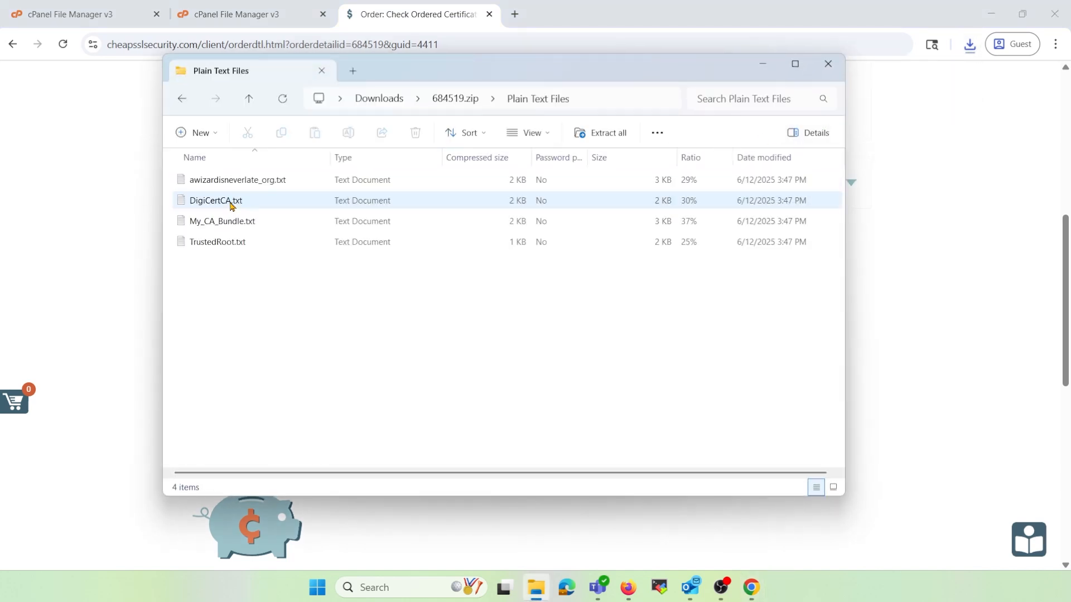
pyautogui.doubleClick(227, 181)
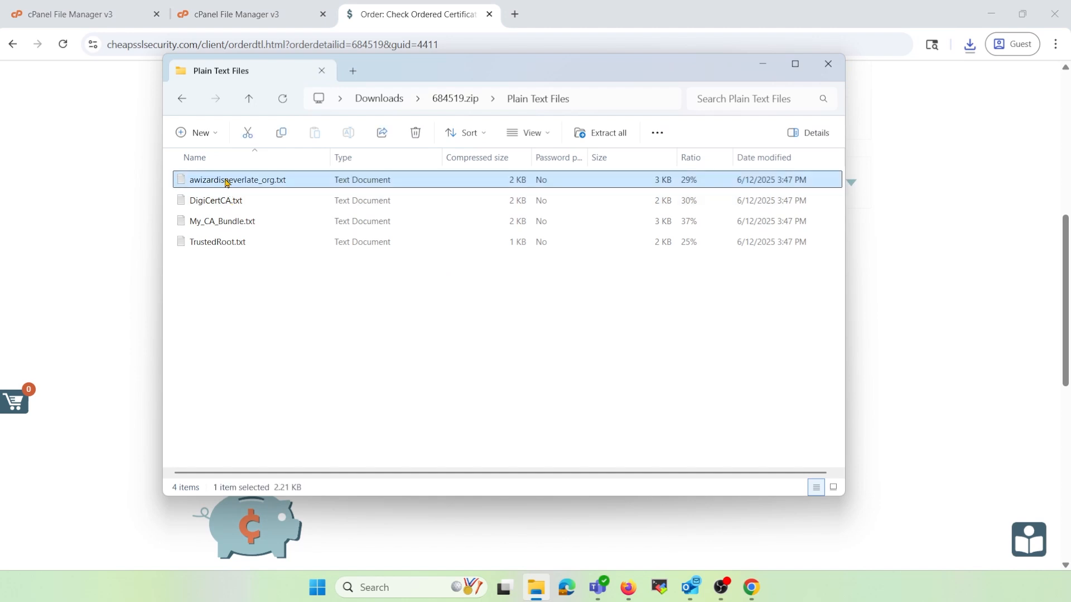
pyautogui.click(234, 179)
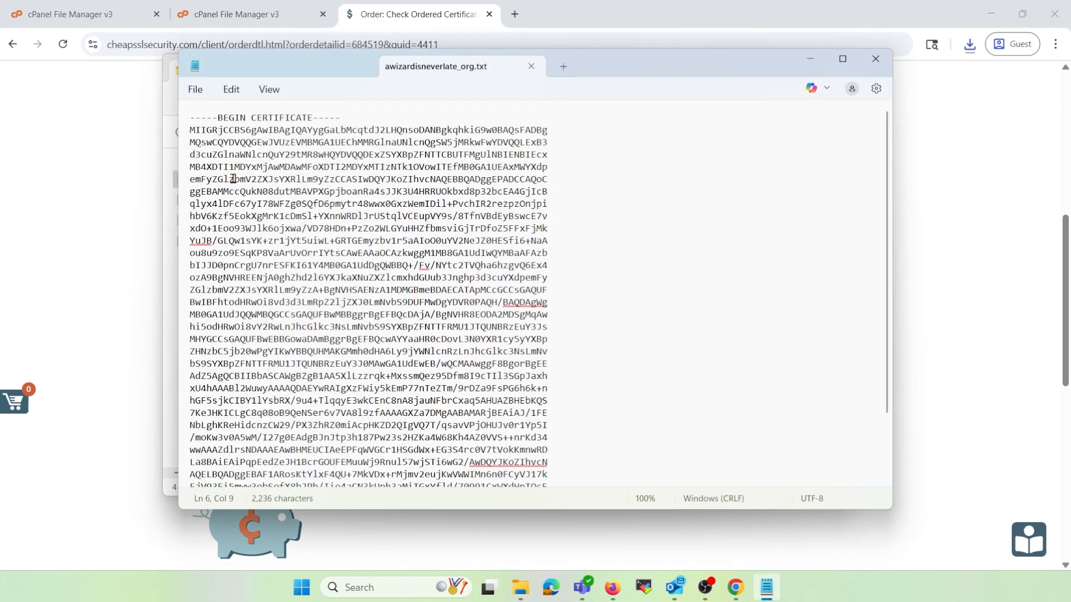
pyautogui.hotkey('ctrl', 'a')
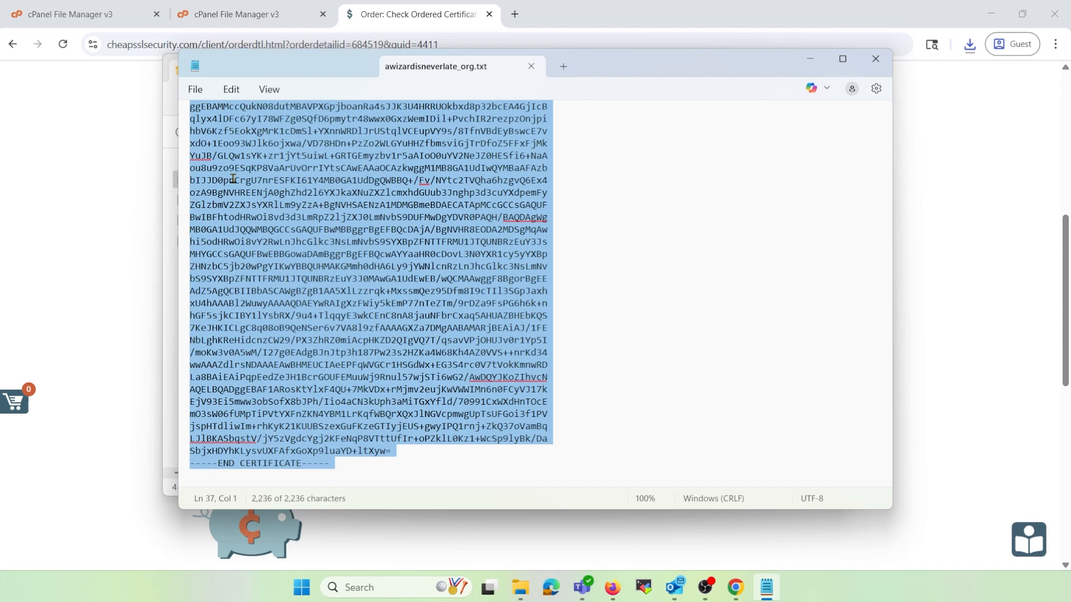
# - Return to cPanel's tools and open the Manage SSL sites page of SSL/TLS
pyautogui.click(84, 15)
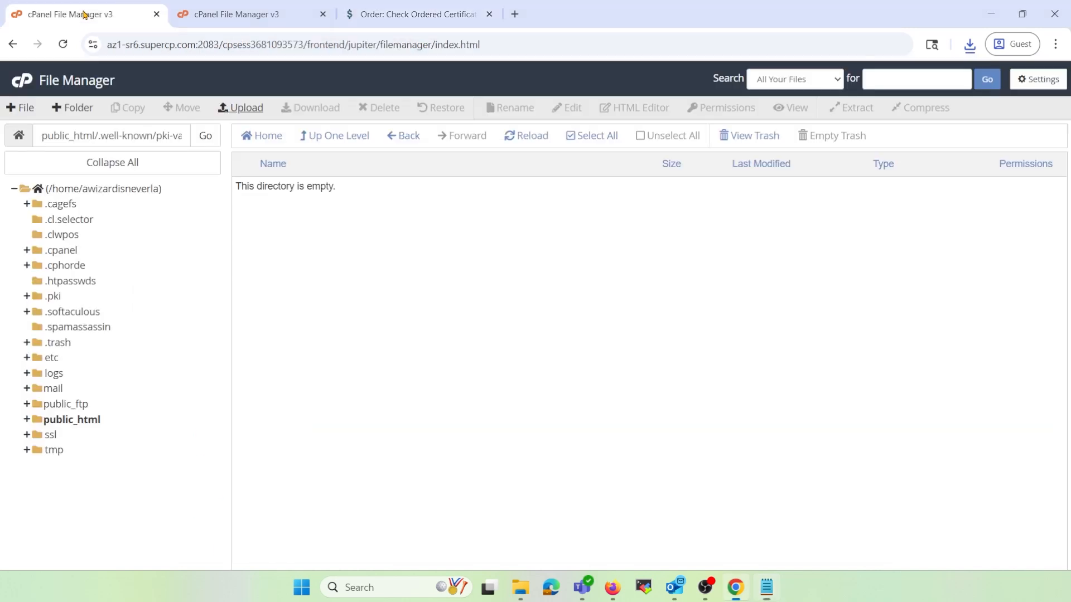
pyautogui.click(29, 79)
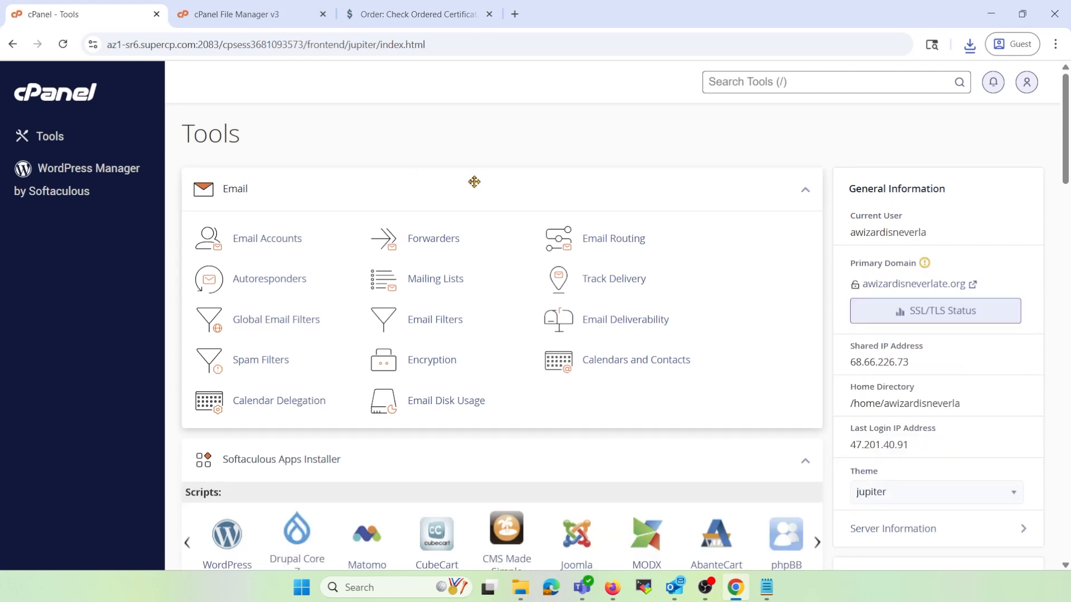
pyautogui.scroll(-5, 474, 181)
pyautogui.scroll(-8, 474, 182)
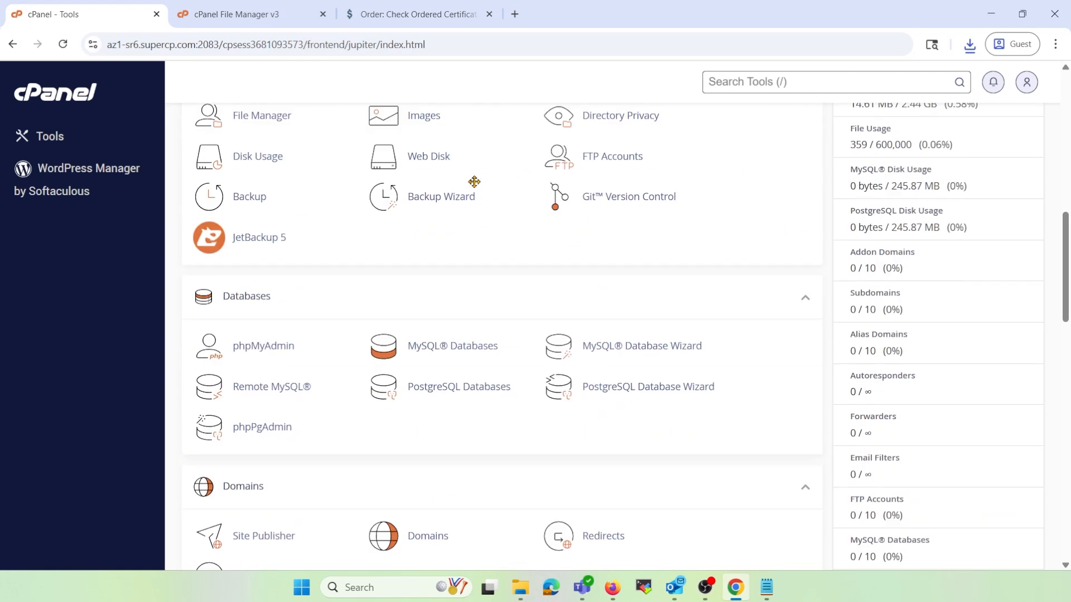
pyautogui.scroll(-9, 474, 182)
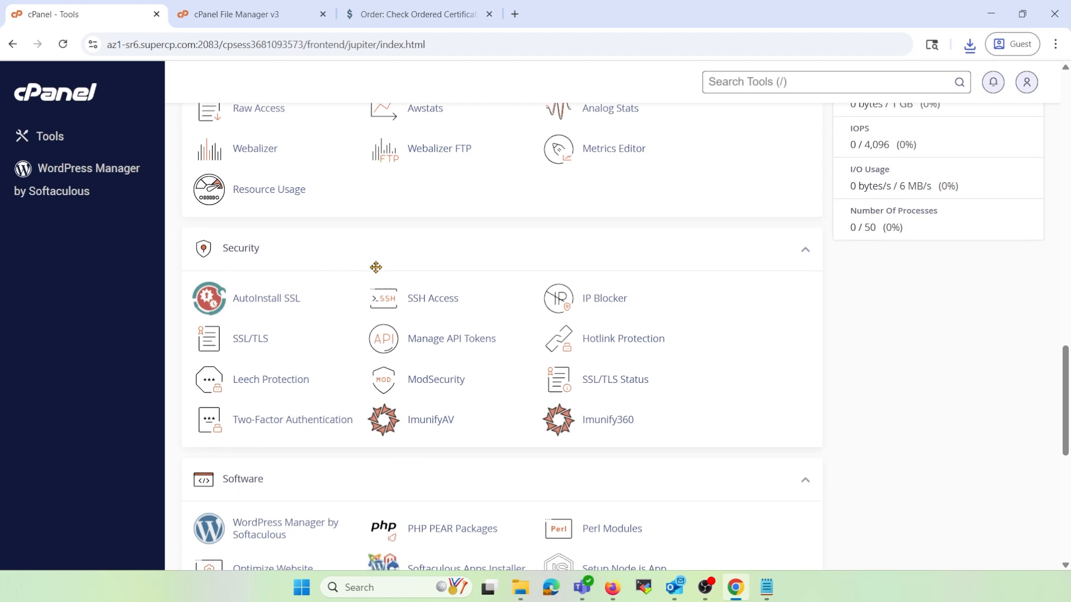
pyautogui.click(249, 337)
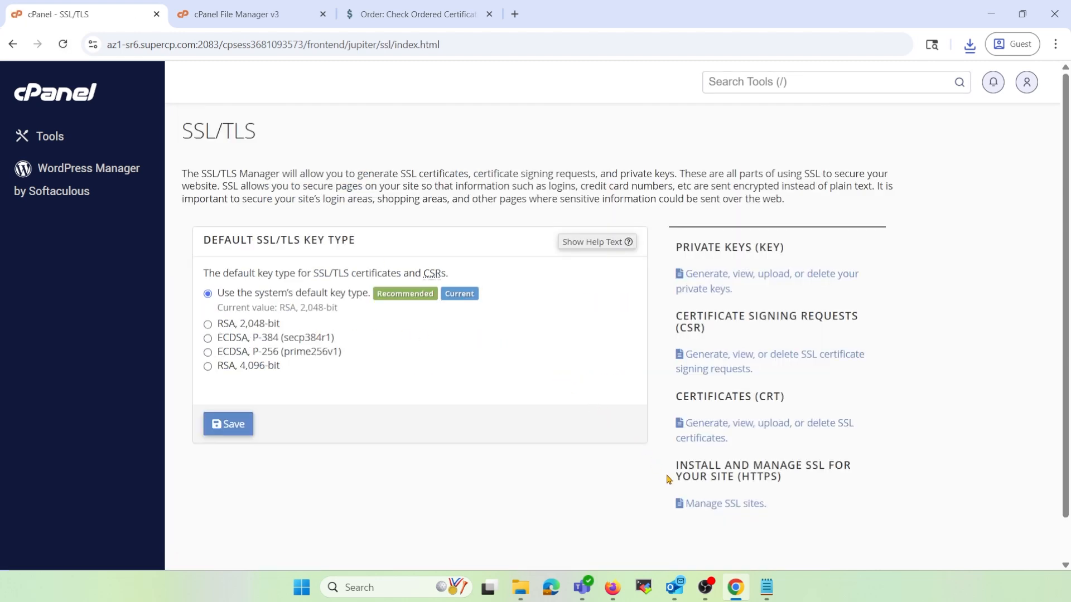
pyautogui.click(704, 504)
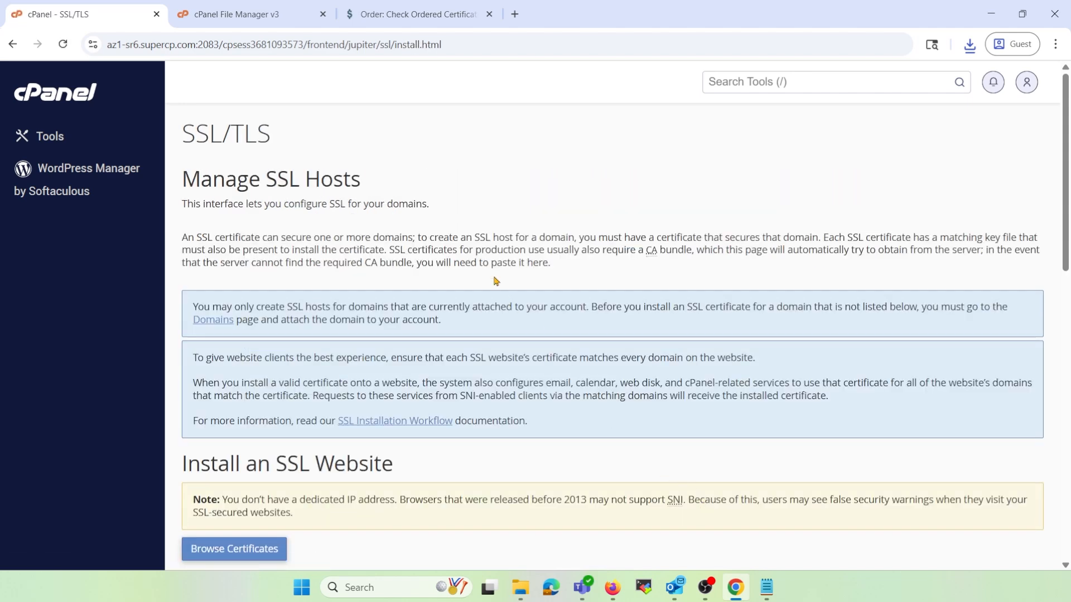
# - Choose awizardisneverlate.org as the domain for the SSL website and paste the copied certificate as its CRT
pyautogui.scroll(-6, 475, 251)
pyautogui.click(421, 258)
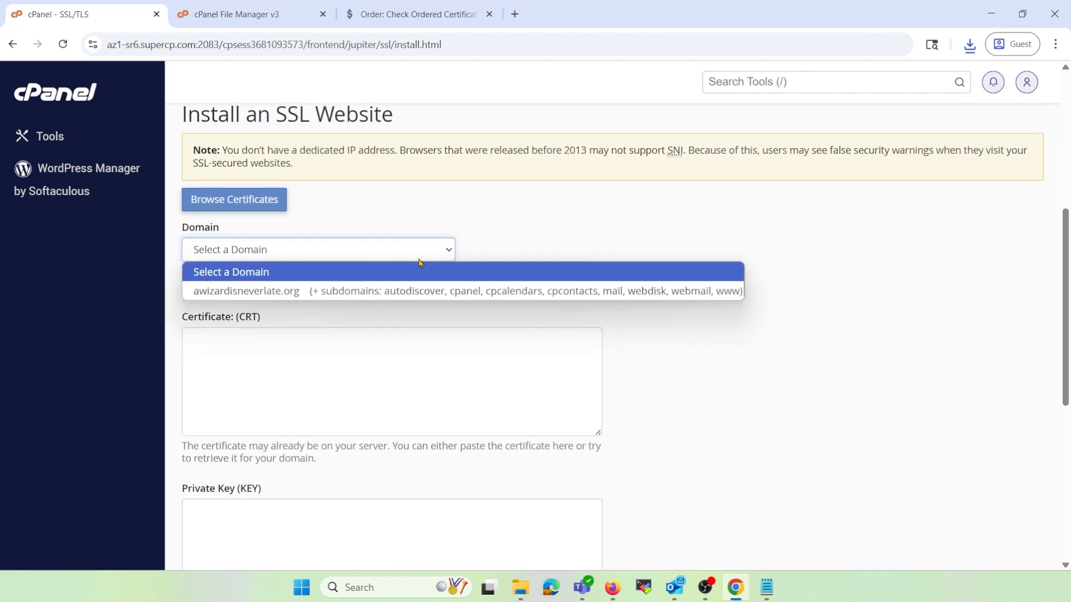
pyautogui.click(407, 291)
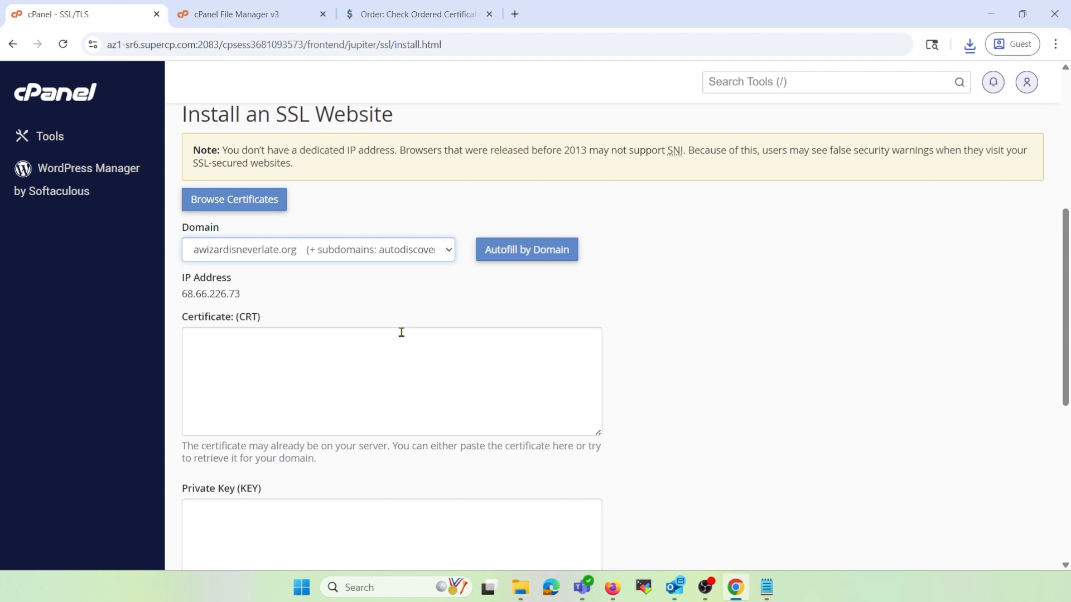
pyautogui.click(393, 355)
pyautogui.hotkey('ctrl', 'v')
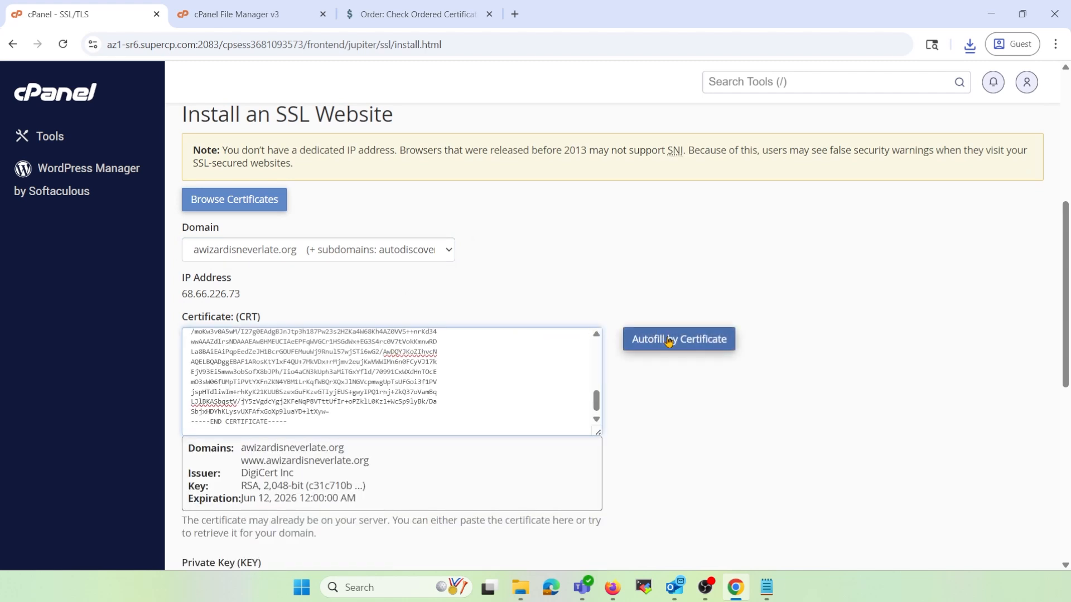
# - Autofill the private key and CA bundle from the certificate and install the certificate
pyautogui.click(669, 341)
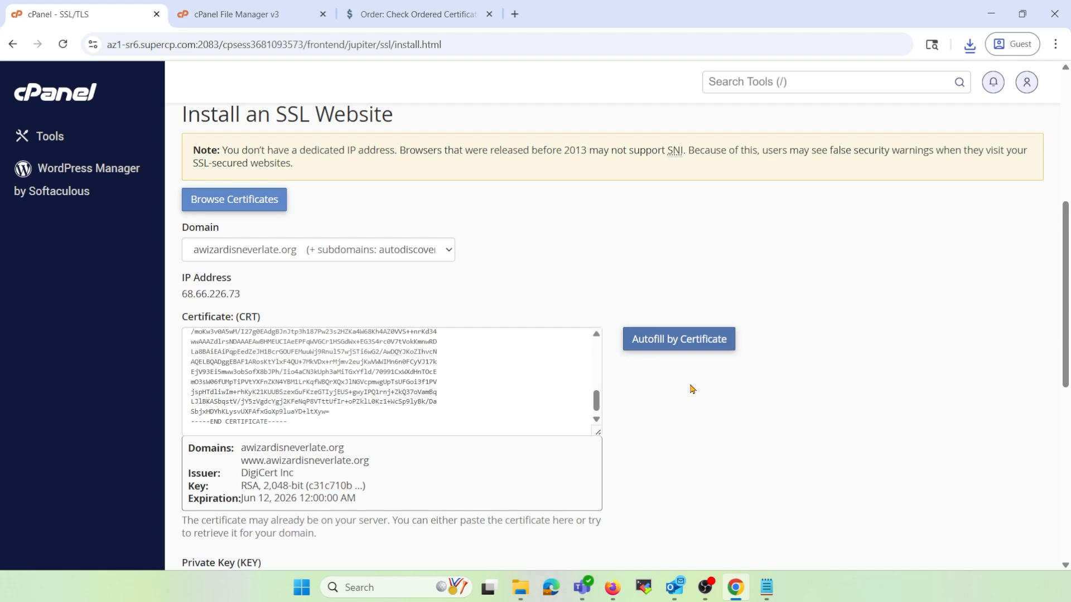
pyautogui.scroll(-4, 691, 389)
pyautogui.scroll(-1, 691, 389)
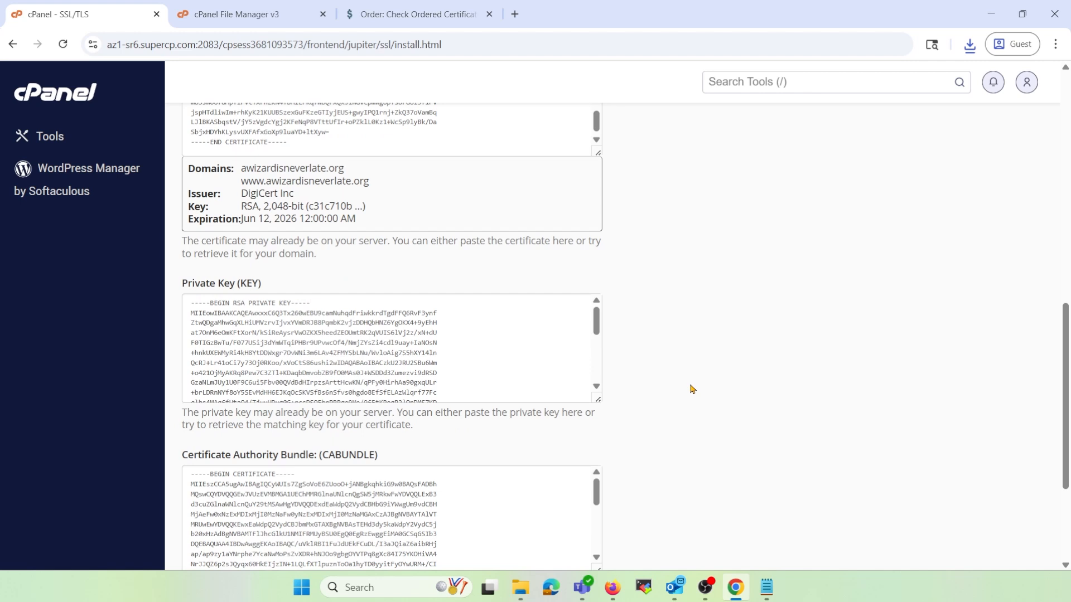
pyautogui.scroll(-3, 692, 389)
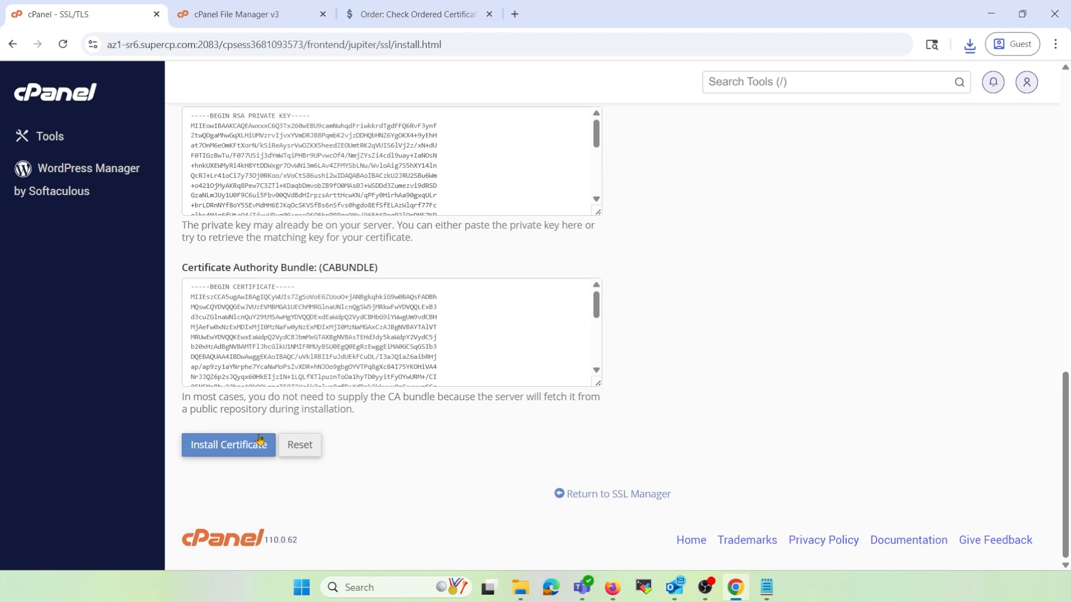
pyautogui.click(238, 444)
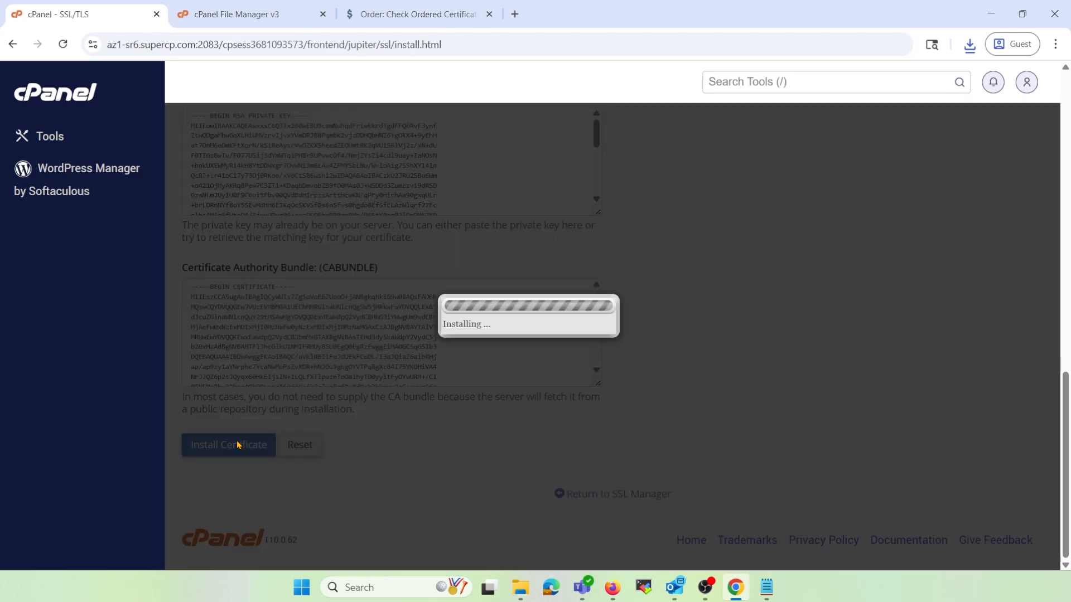